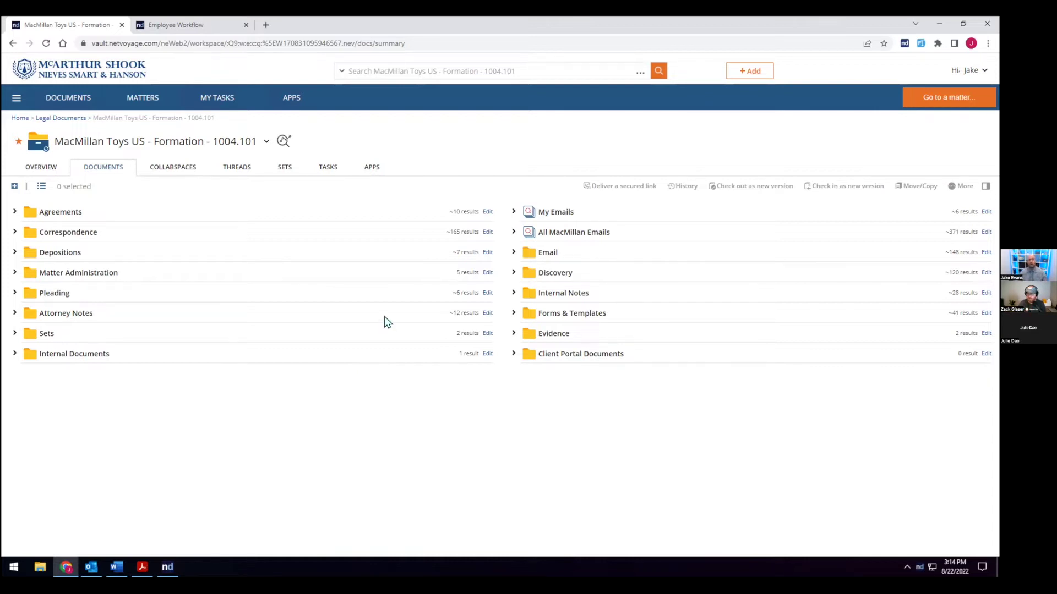
# Step: Show the MacMillan Toys matter's apps and open the Employee Workflow card's options menu
pyautogui.click(371, 167)
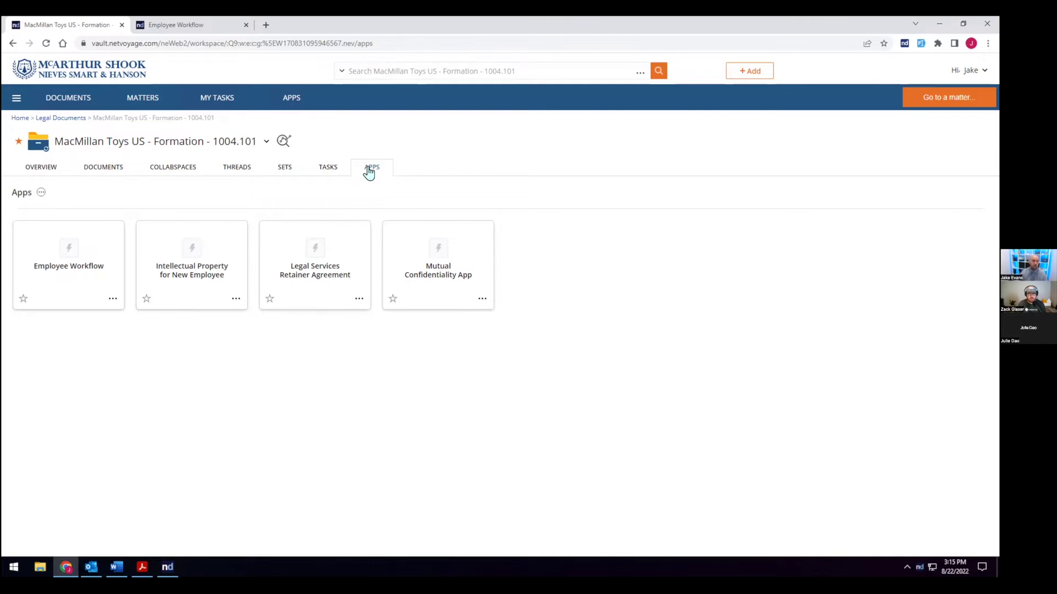
pyautogui.click(111, 299)
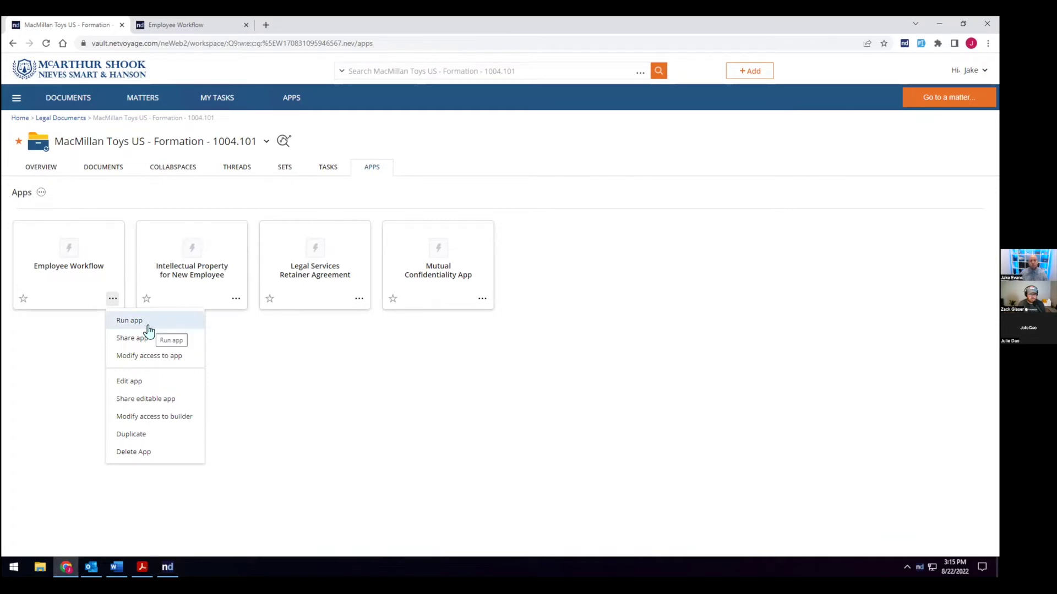
# Step: Switch to the running Employee Workflow form and submit the completed General new-hire page
pyautogui.click(198, 27)
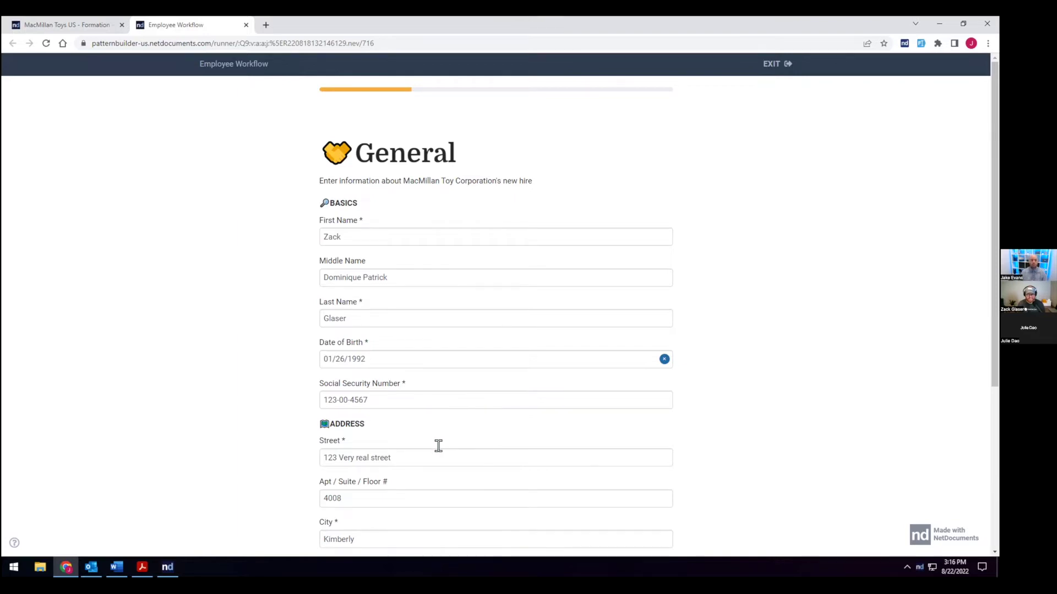
pyautogui.scroll(-5, 456, 443)
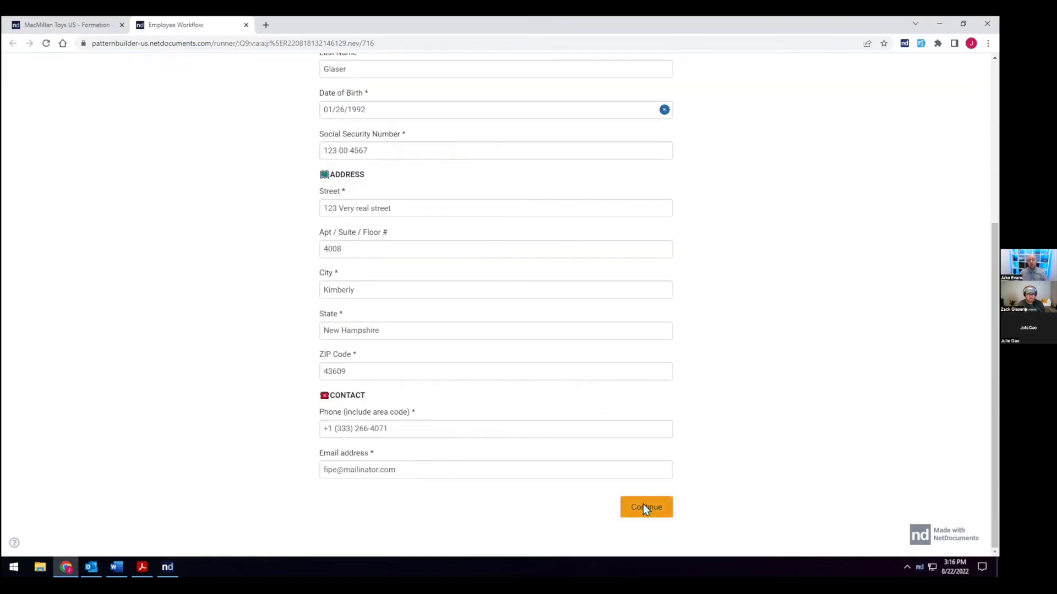
pyautogui.click(643, 504)
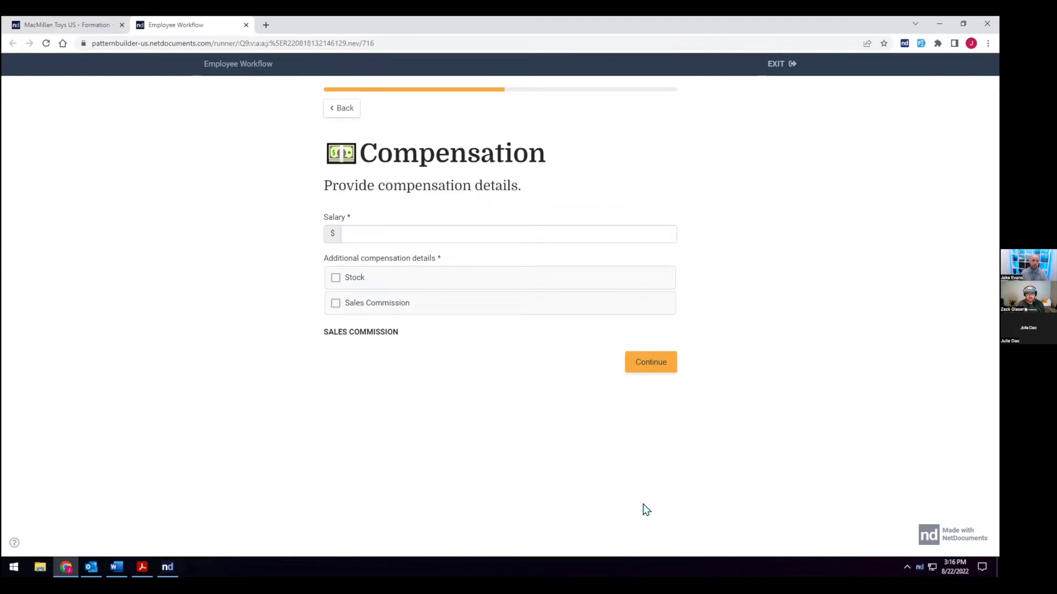
# Step: Enter a 200000 salary with a 5% sales commission instead of stock, and continue
pyautogui.click(447, 232)
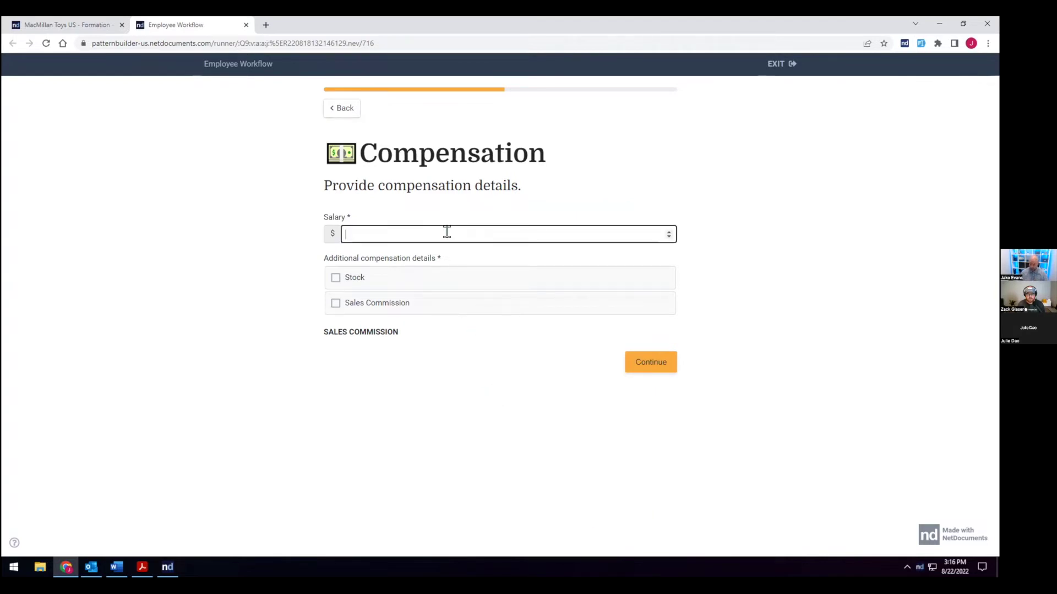
pyautogui.write('200000')
pyautogui.click(423, 285)
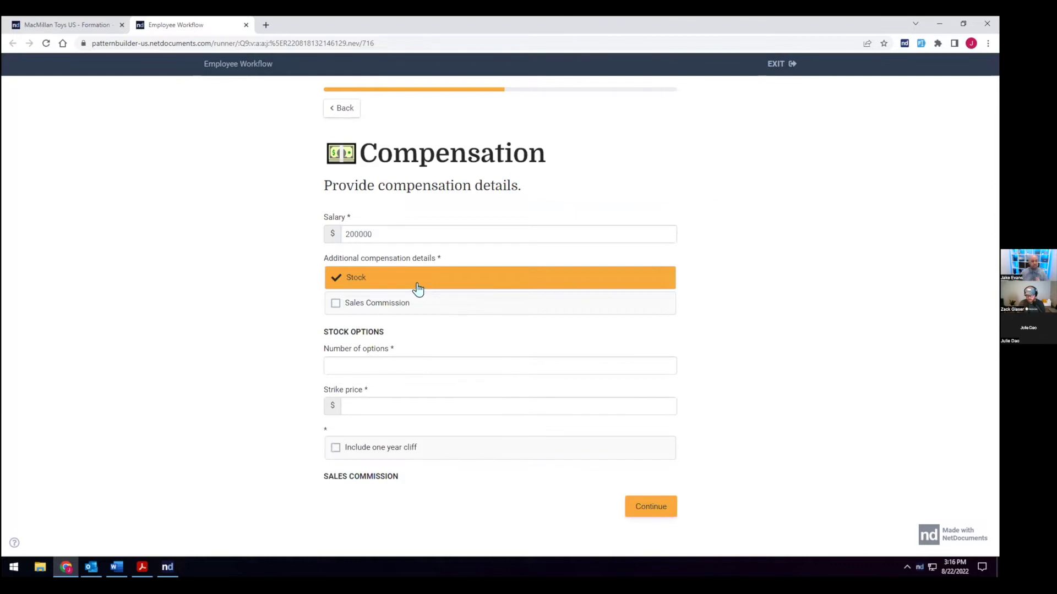
pyautogui.click(403, 302)
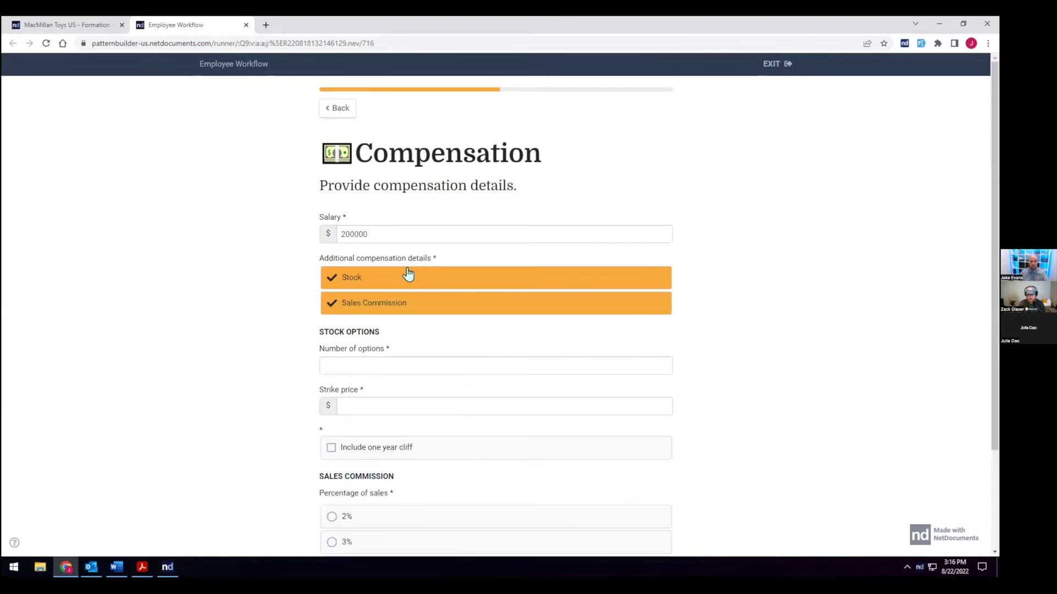
pyautogui.click(409, 275)
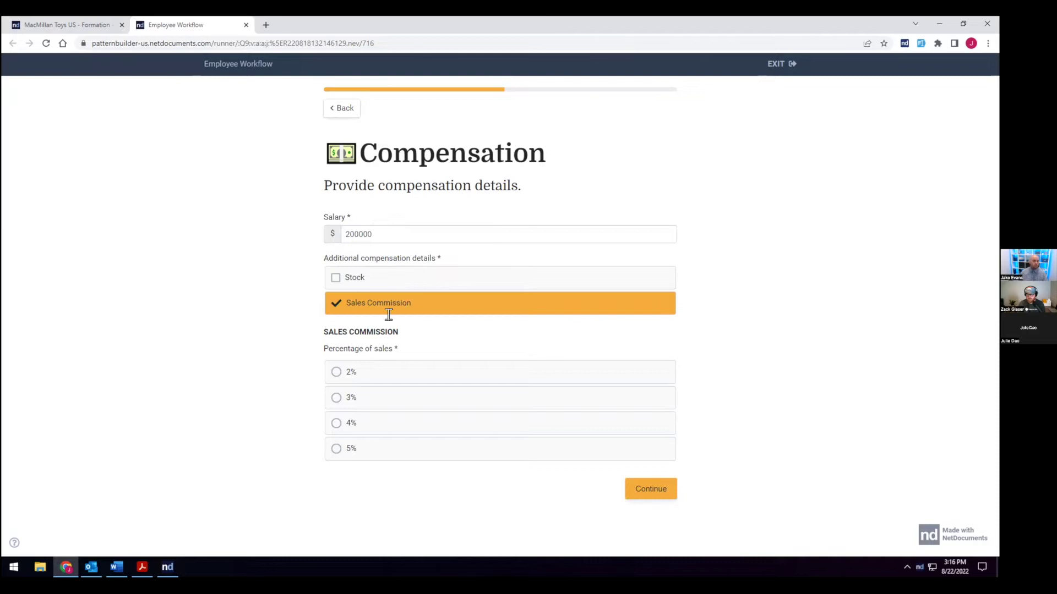
pyautogui.click(350, 455)
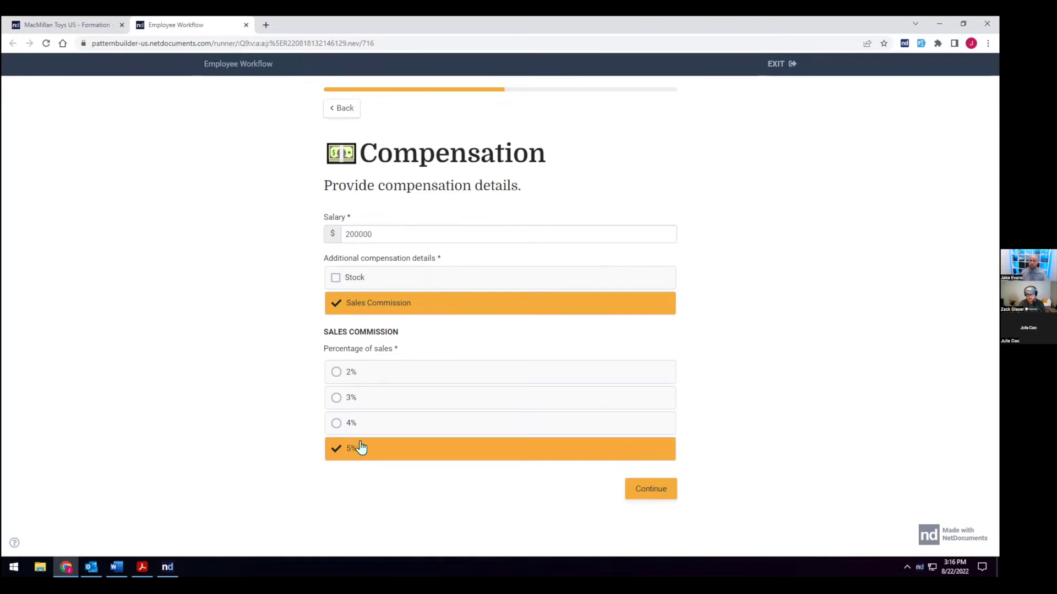
pyautogui.click(640, 489)
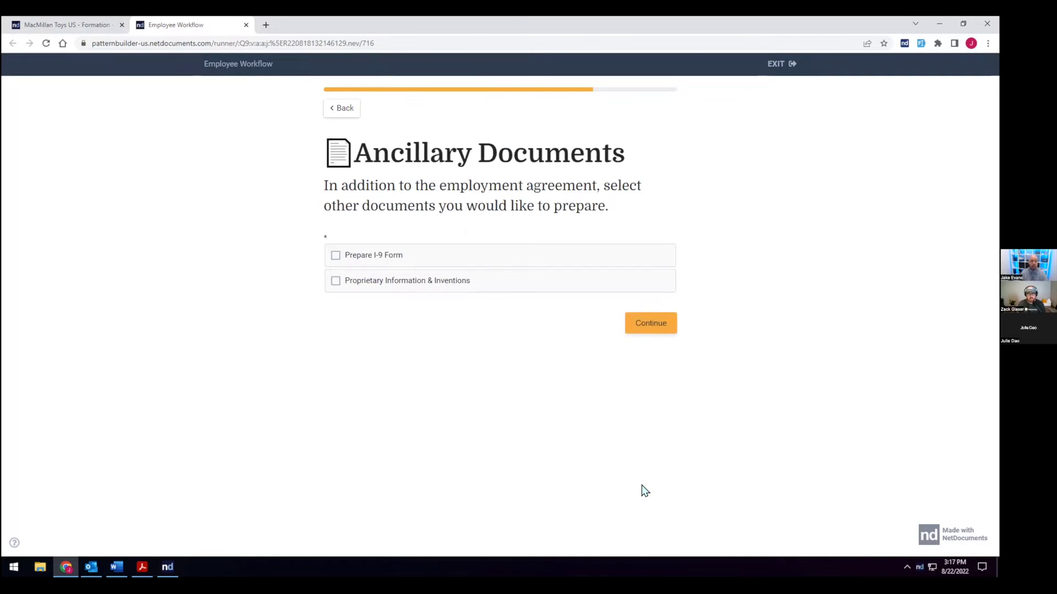
# Step: Request the I-9 form and Proprietary Information & Inventions agreement, answering Yes to prior inventions
pyautogui.click(334, 263)
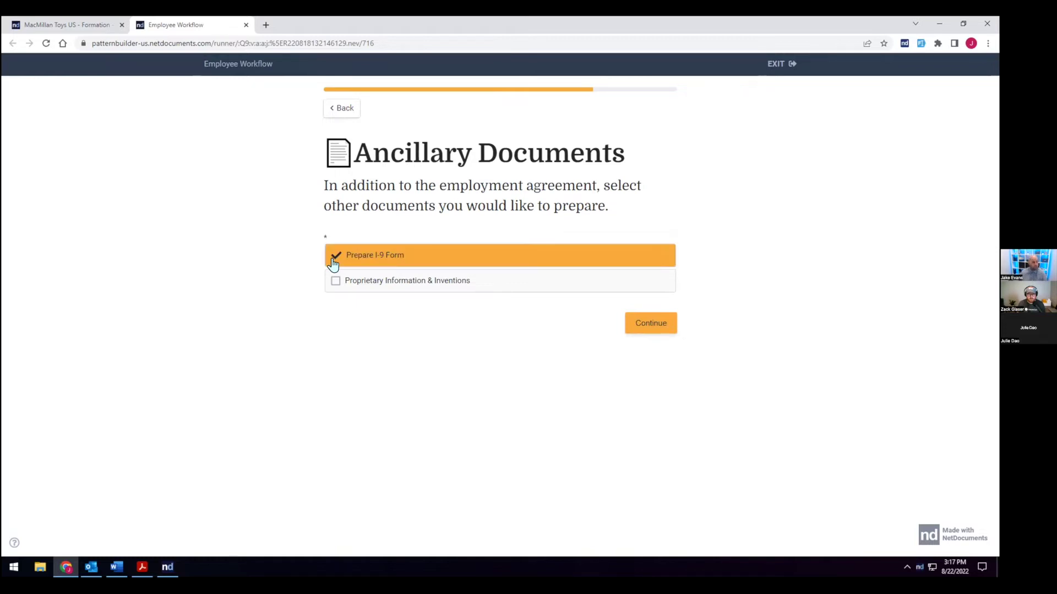
pyautogui.click(335, 283)
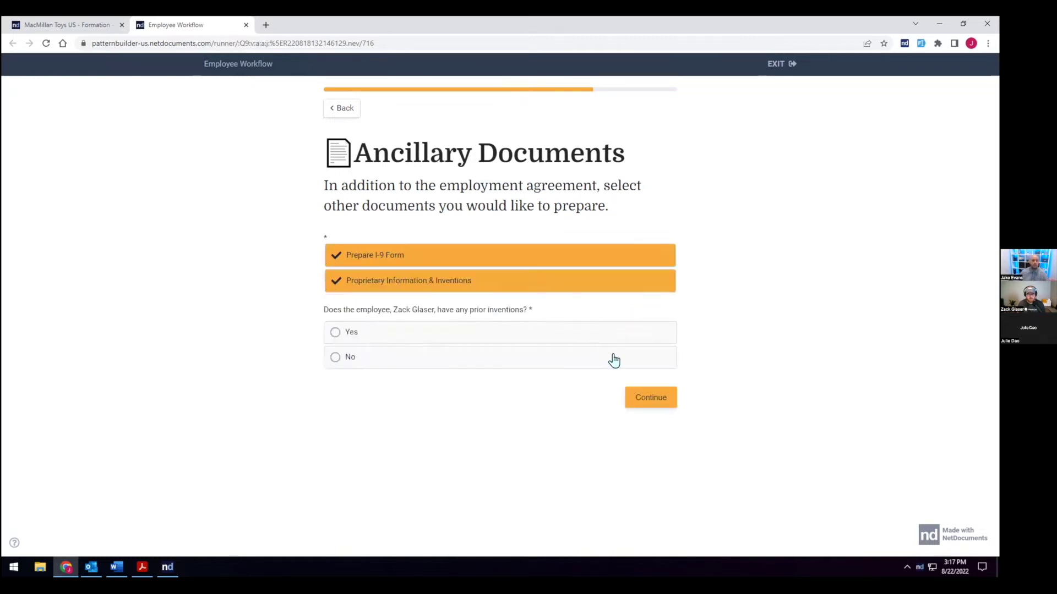
pyautogui.click(514, 340)
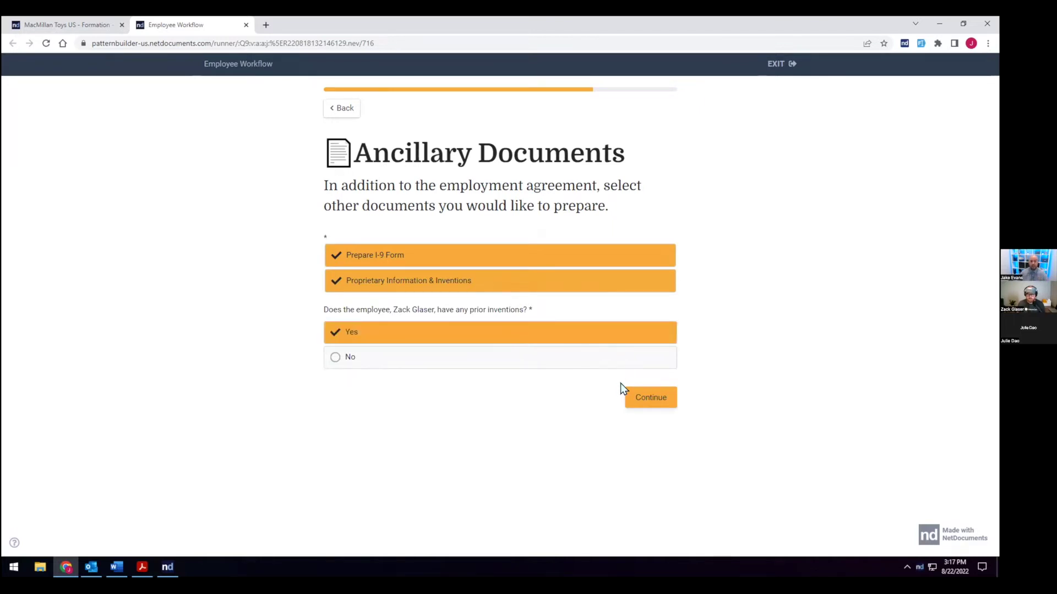
pyautogui.click(630, 395)
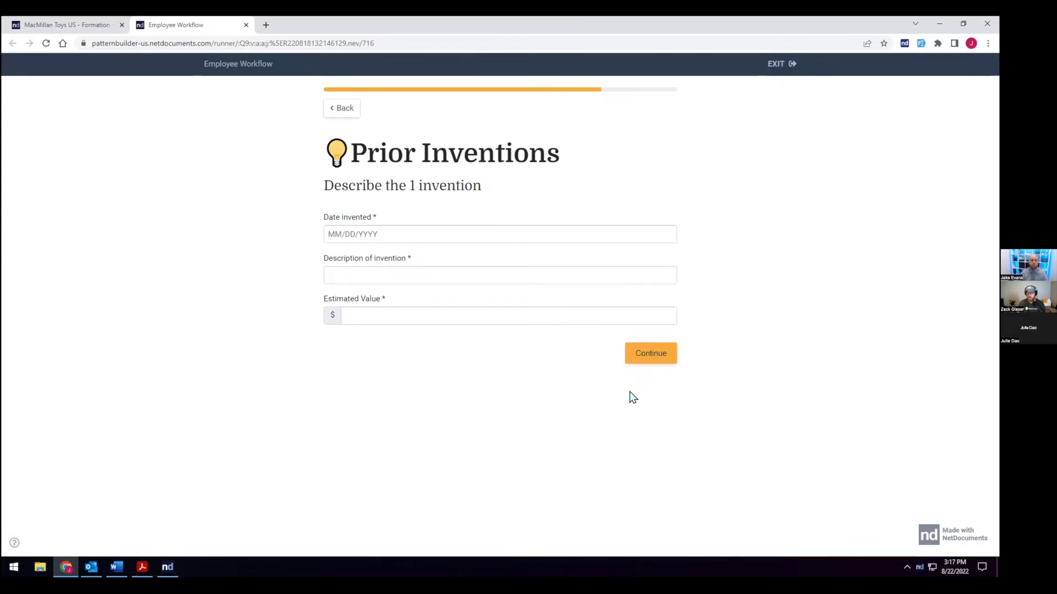
# Step: Add a prior invention described as 'Hover board', dated 06/18/1992, valued at $77
pyautogui.click(921, 44)
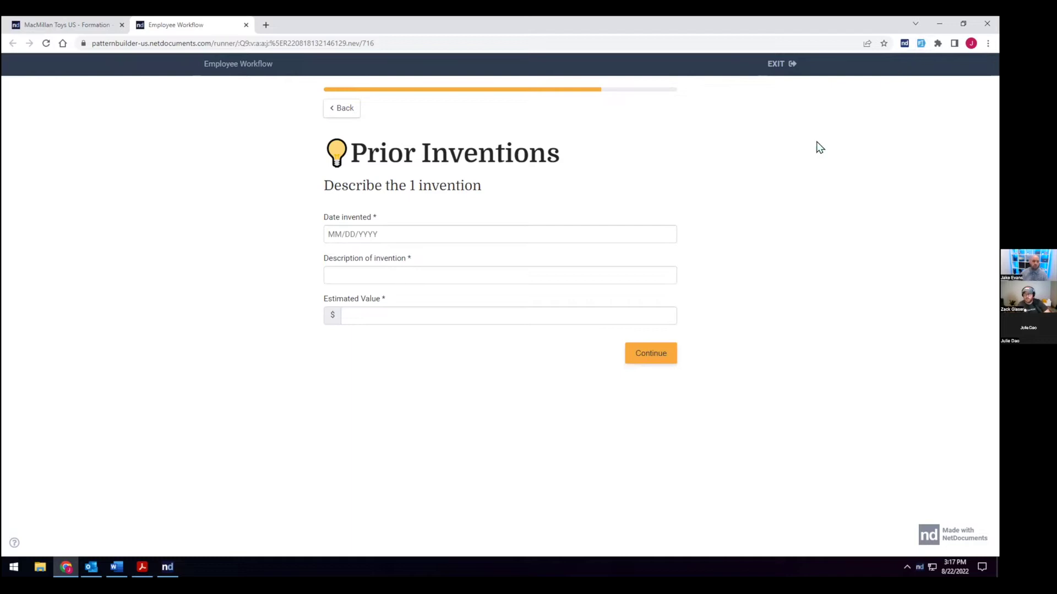
pyautogui.tripleClick(455, 264)
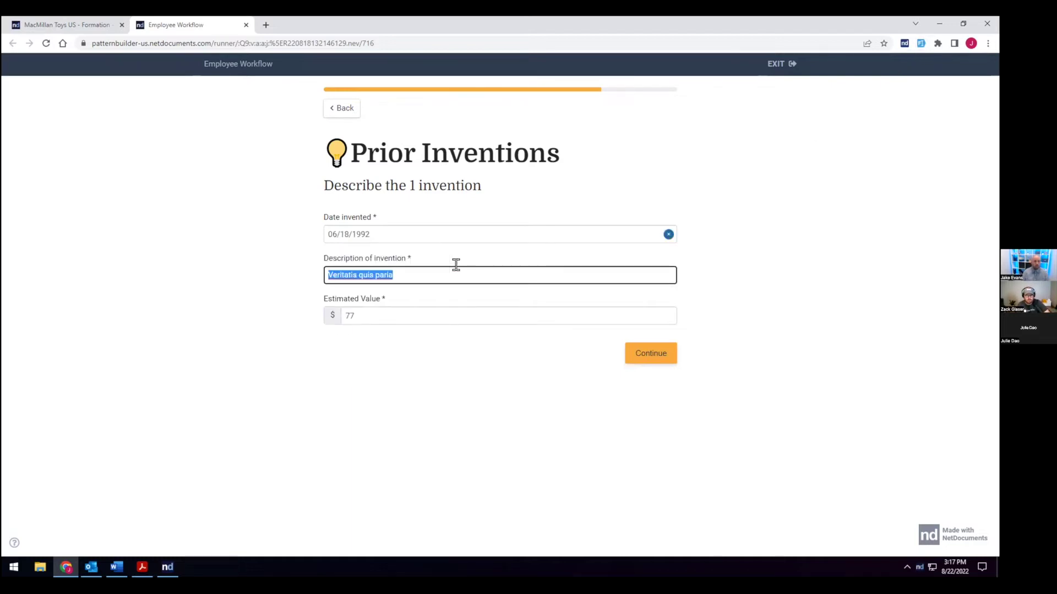
pyautogui.write('Hover board')
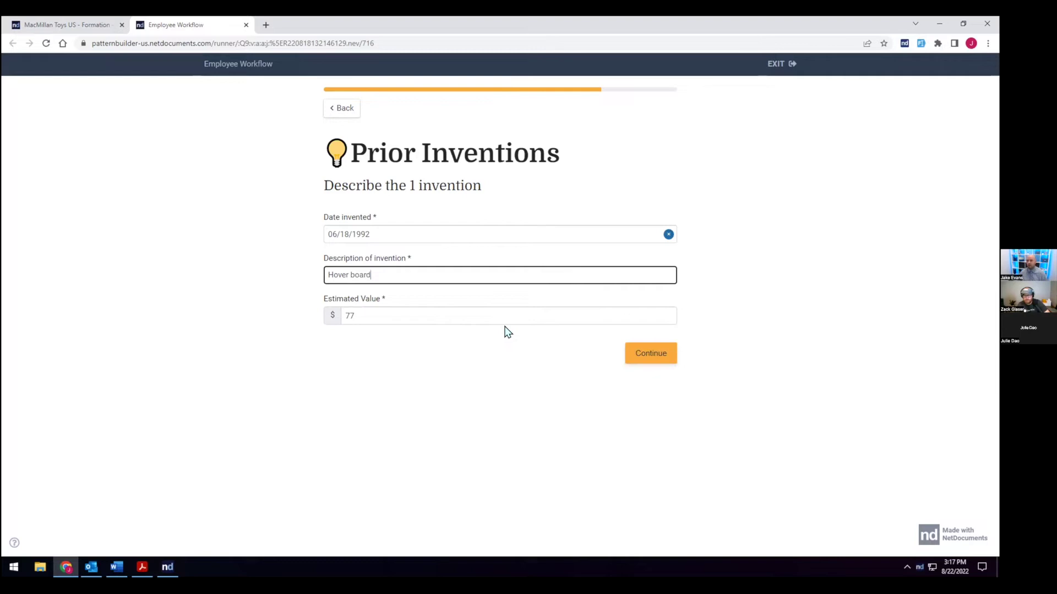
pyautogui.click(652, 348)
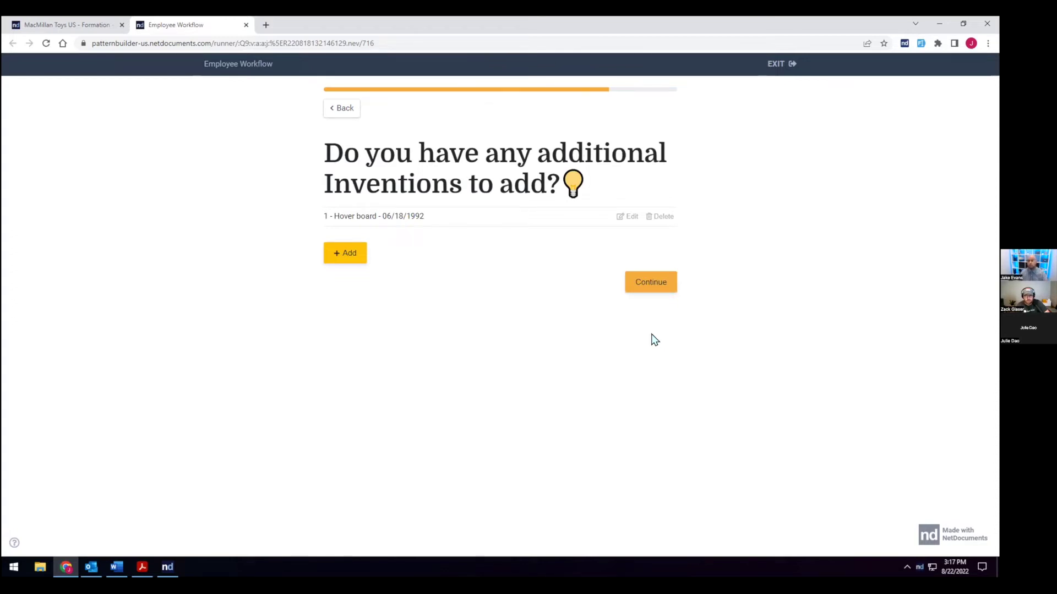
# Step: Add a second prior invention dated 04/26/1989 using sample data, then submit the inventions list
pyautogui.click(355, 265)
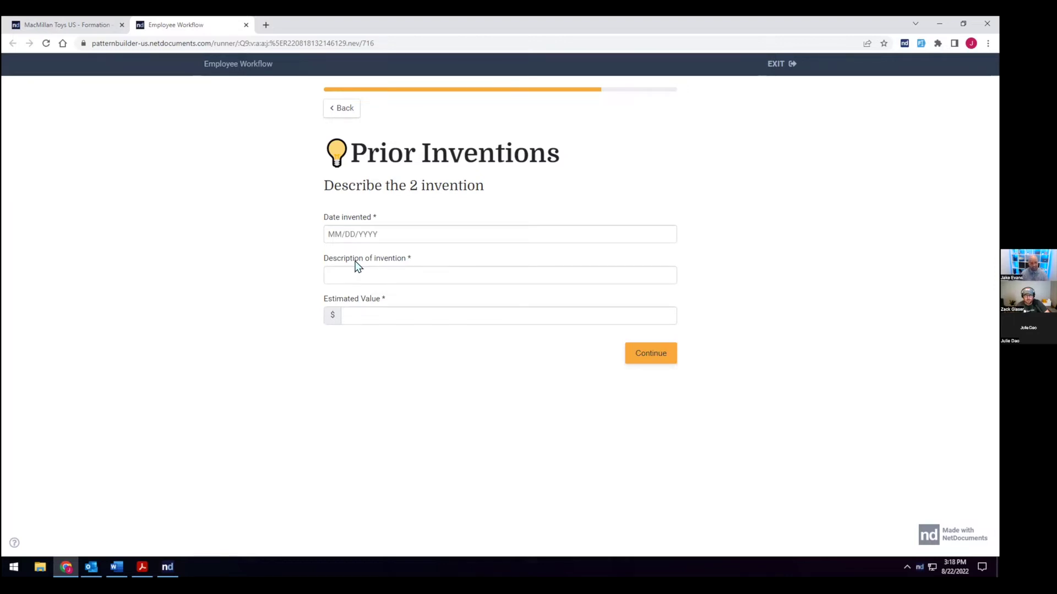
pyautogui.click(363, 232)
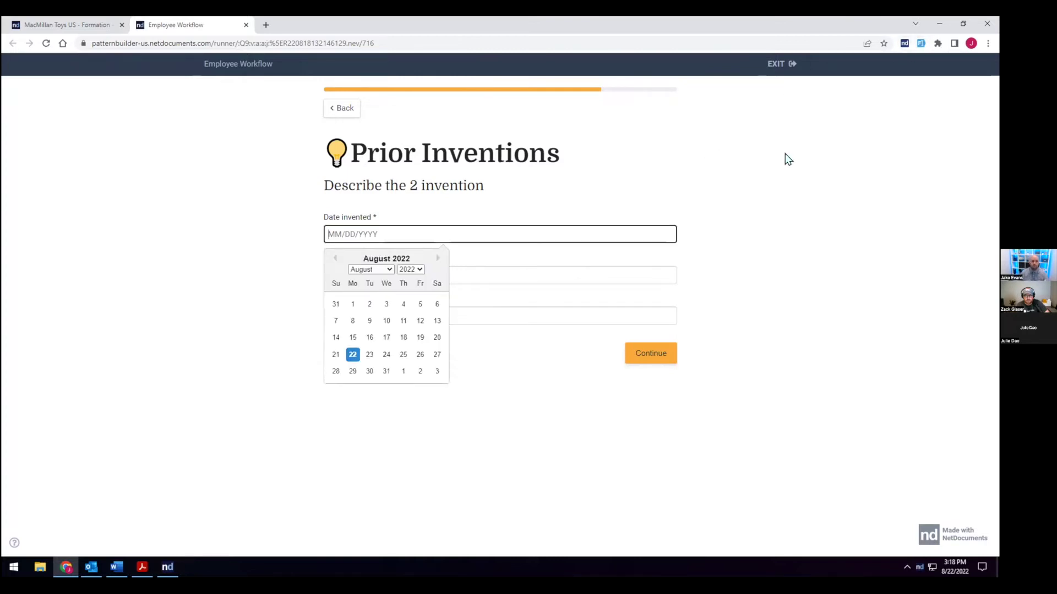
pyautogui.hotkey('alt', 'shift', 'f')
pyautogui.click(640, 355)
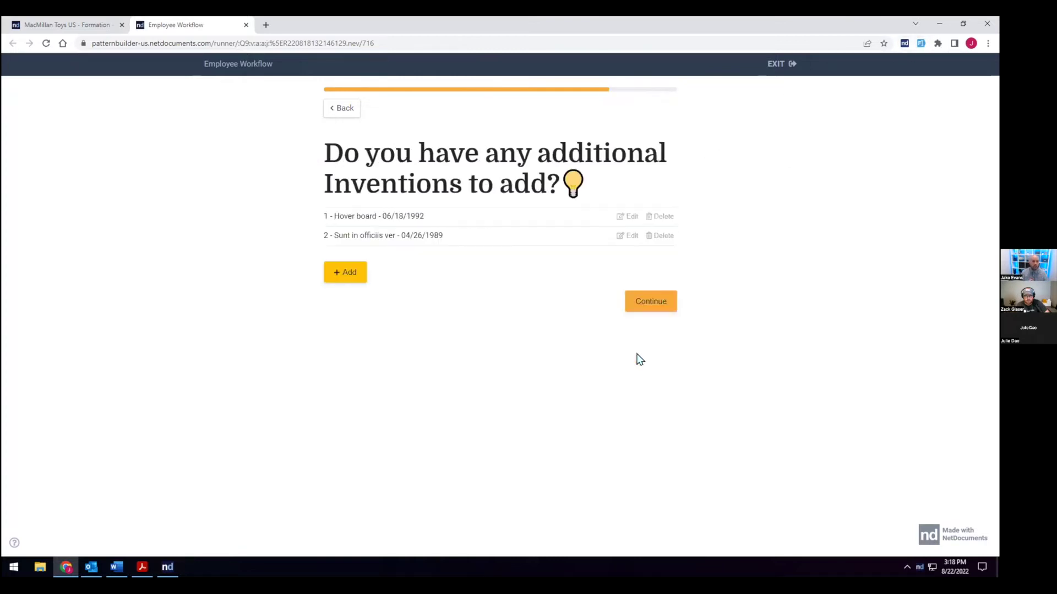
pyautogui.click(644, 297)
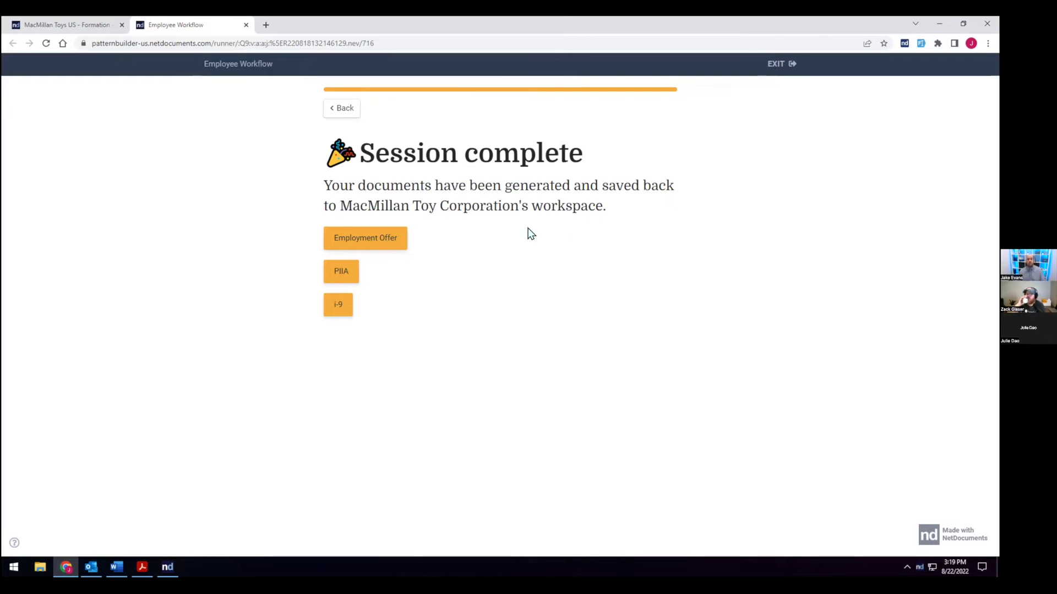
# Step: Open the generated Employment Offer document in NetDocuments once the session completes
pyautogui.click(383, 242)
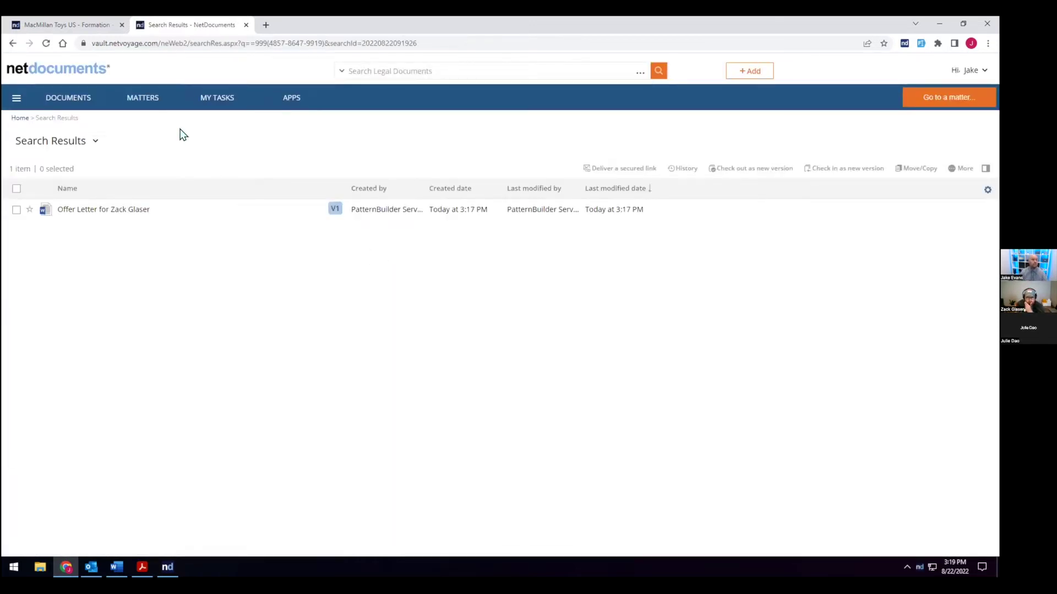
# Step: Open the MacMillan Toys matter's Agreements folder and preview the newest PIIA form
pyautogui.click(97, 25)
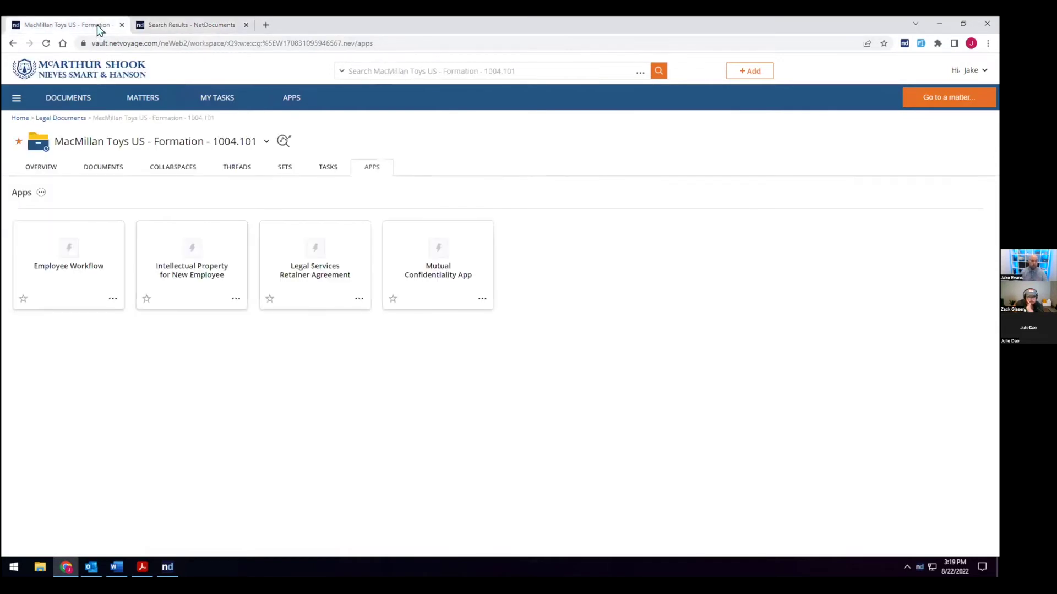
pyautogui.click(103, 177)
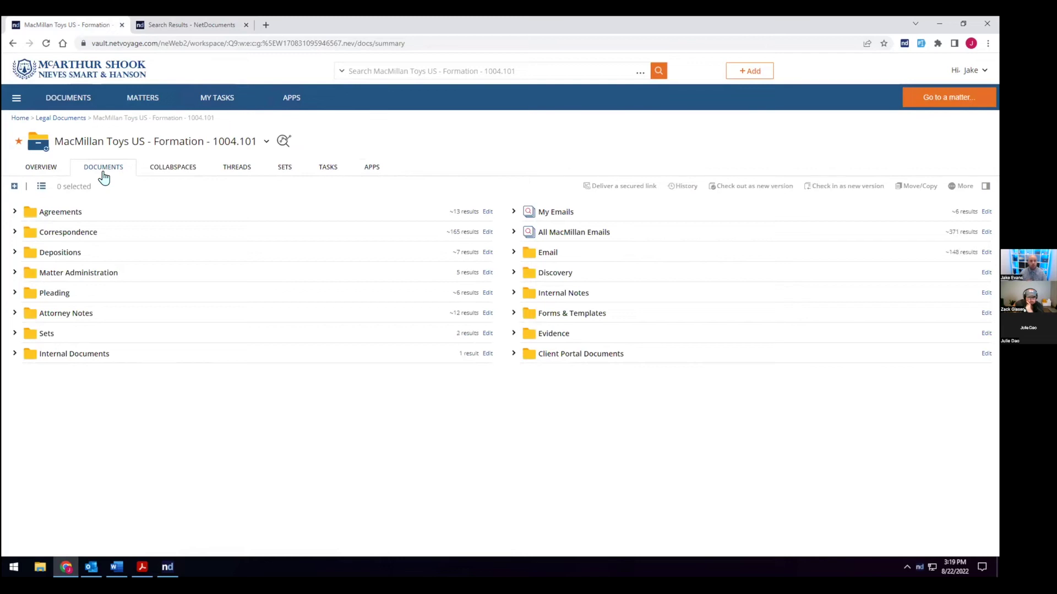
pyautogui.click(12, 213)
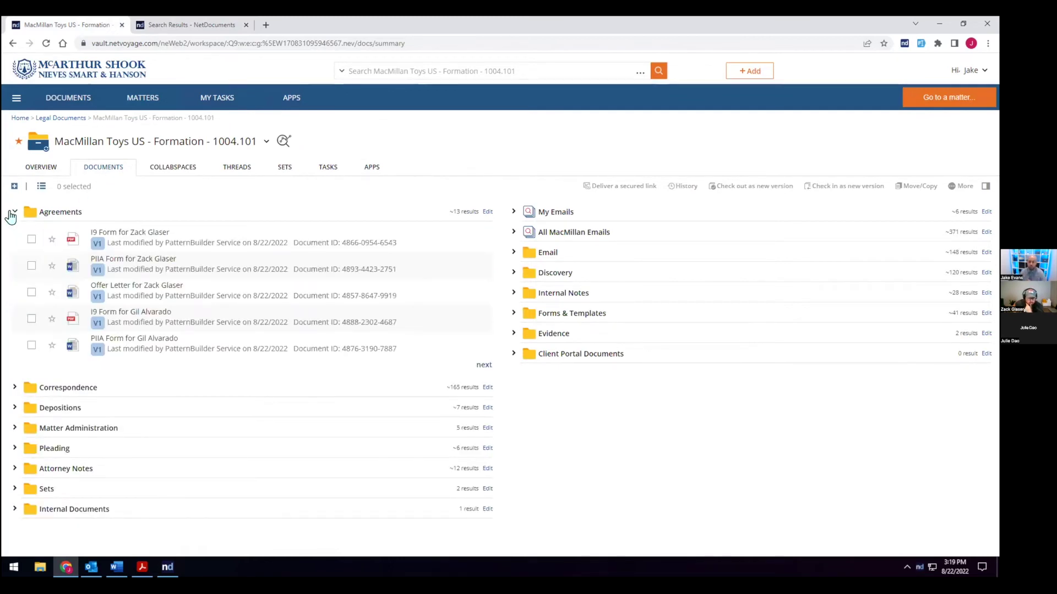
pyautogui.click(69, 213)
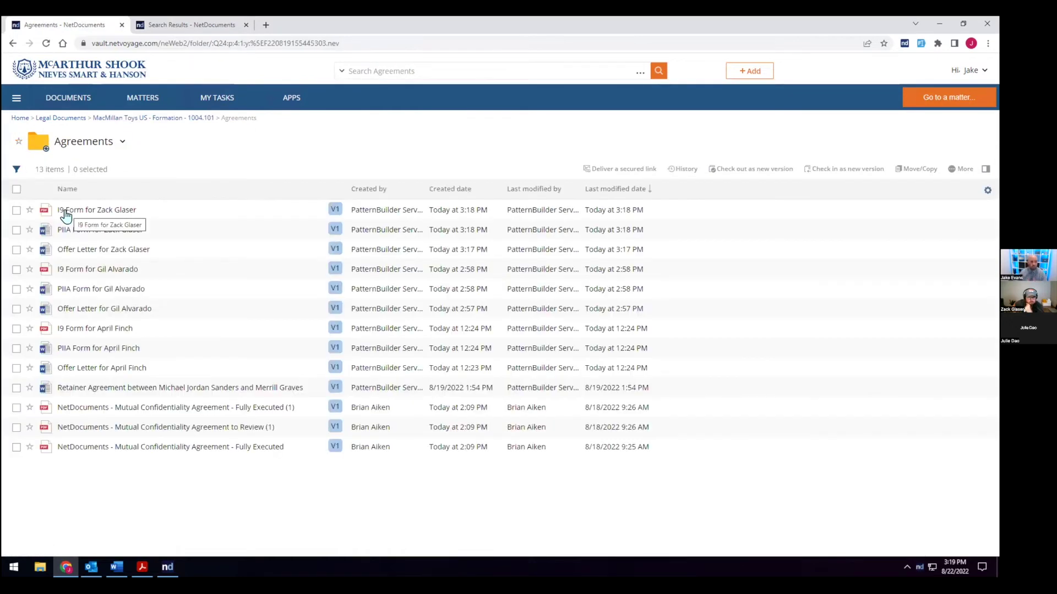
pyautogui.click(149, 223)
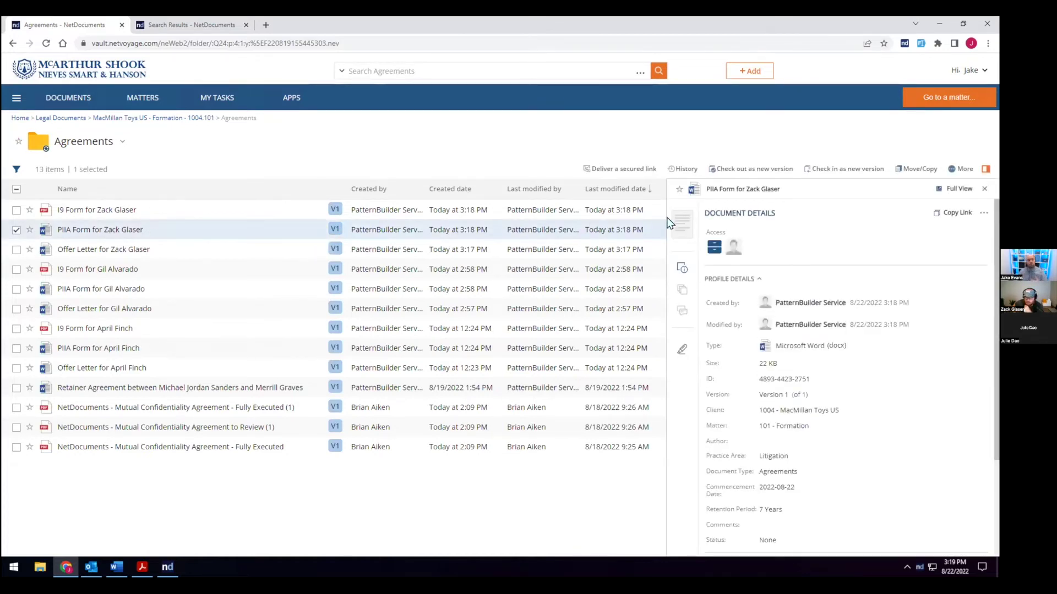
pyautogui.click(673, 231)
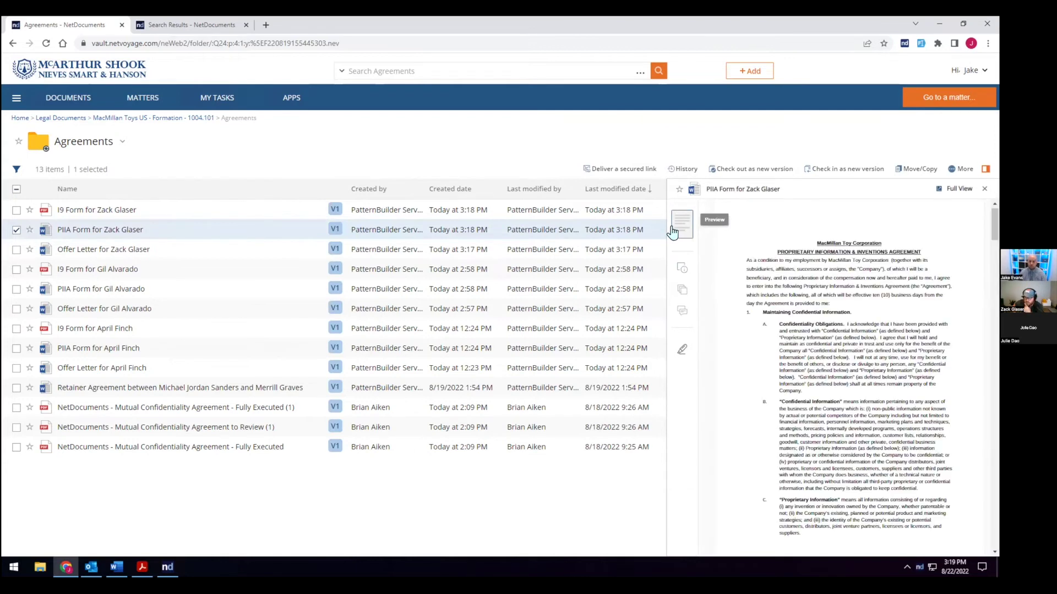
pyautogui.click(945, 192)
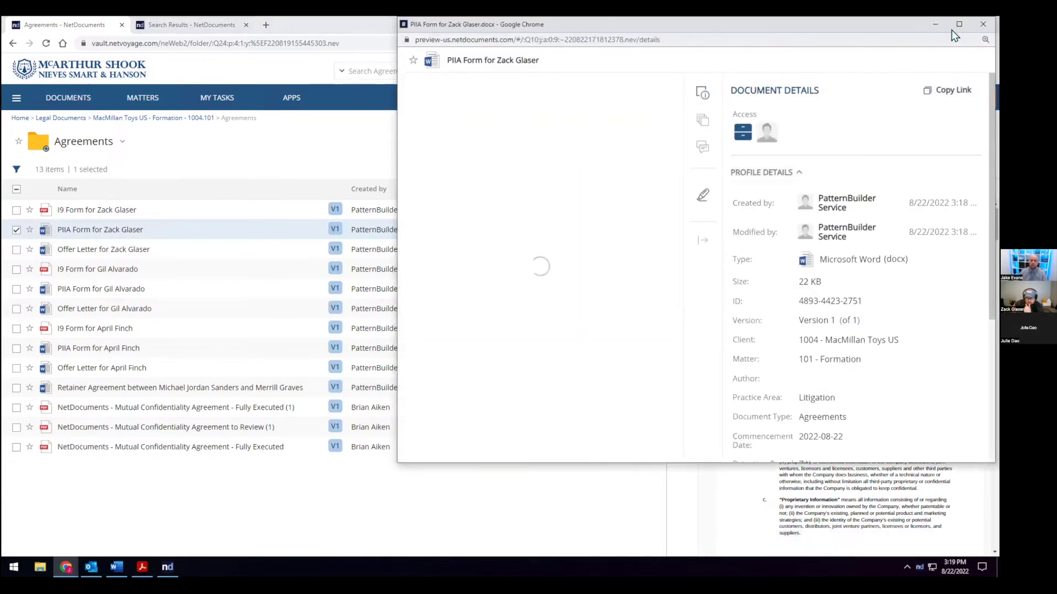
pyautogui.click(958, 25)
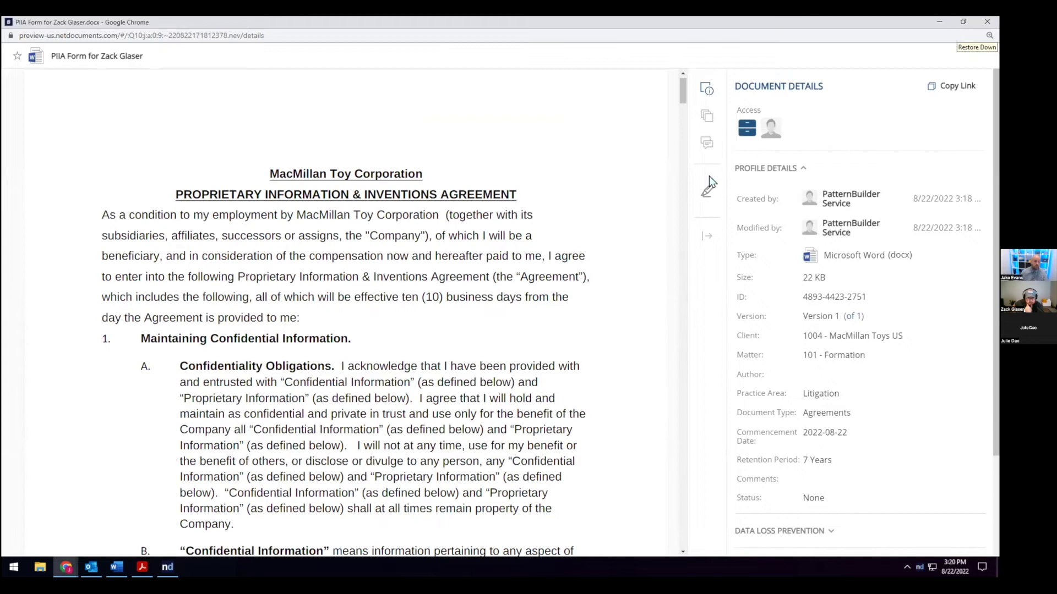
pyautogui.moveTo(424, 349)
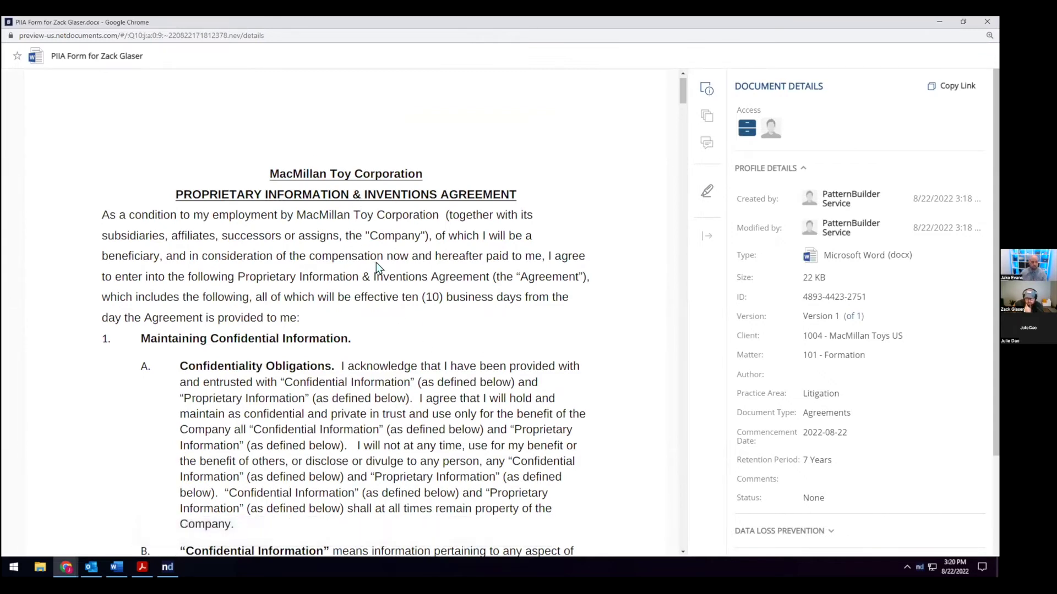
pyautogui.scroll(-1, 375, 263)
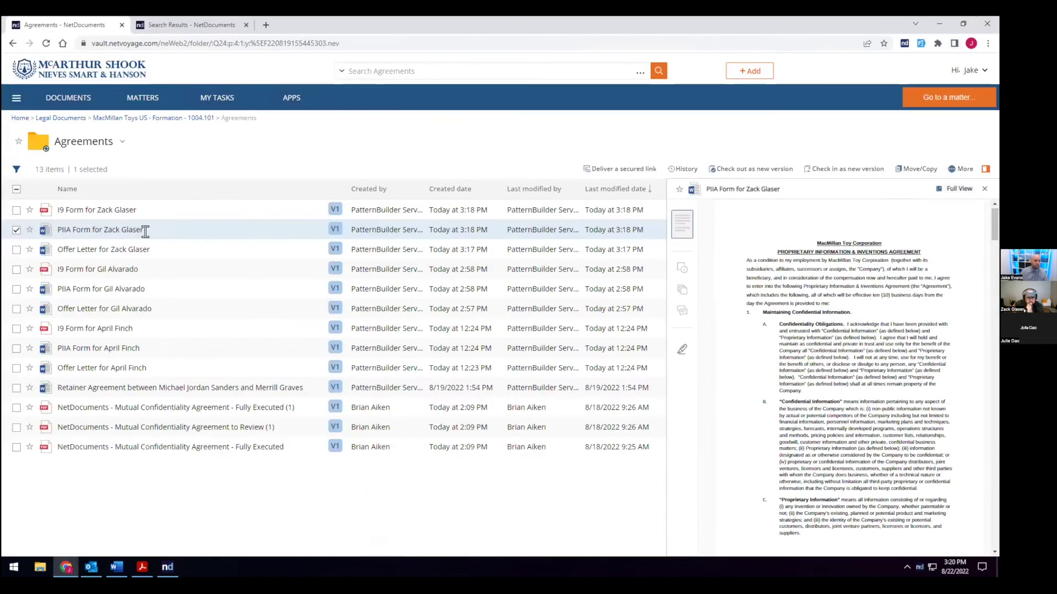
# Step: View the newest offer letter full screen, scroll through it, then close the viewer
pyautogui.click(156, 249)
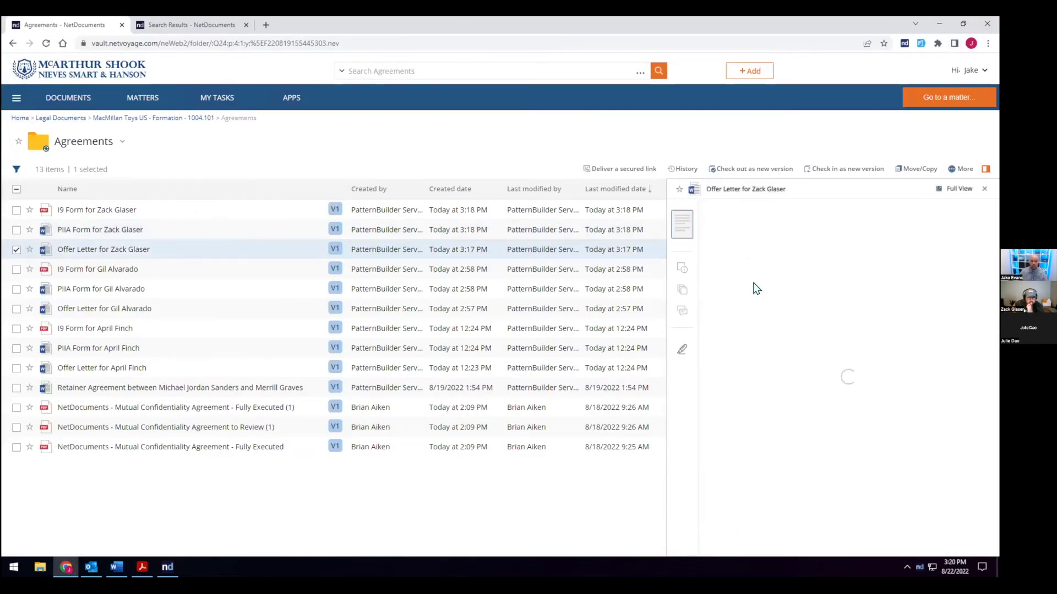
pyautogui.click(943, 189)
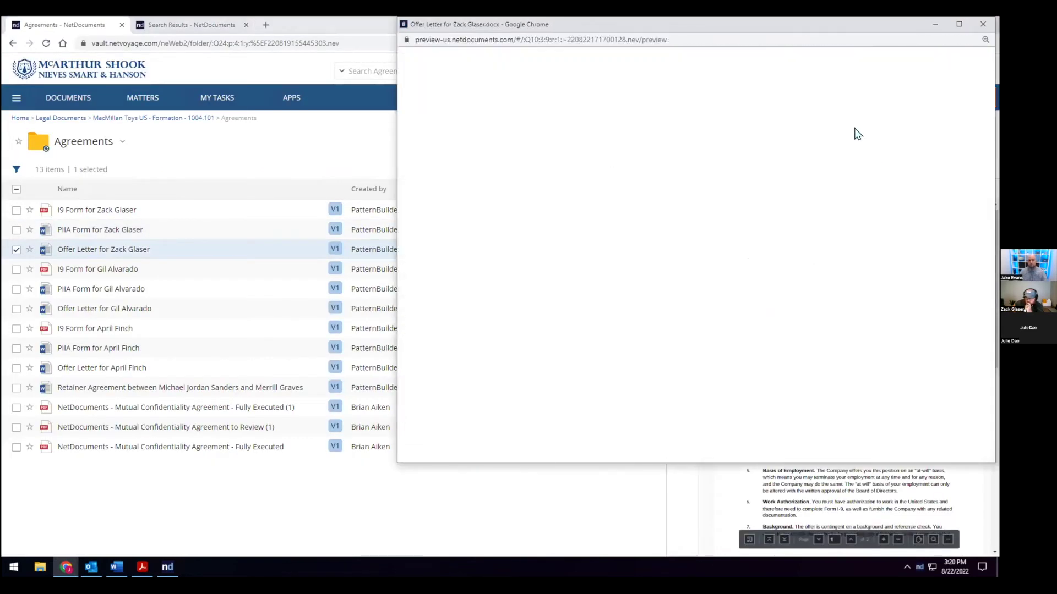
pyautogui.click(959, 24)
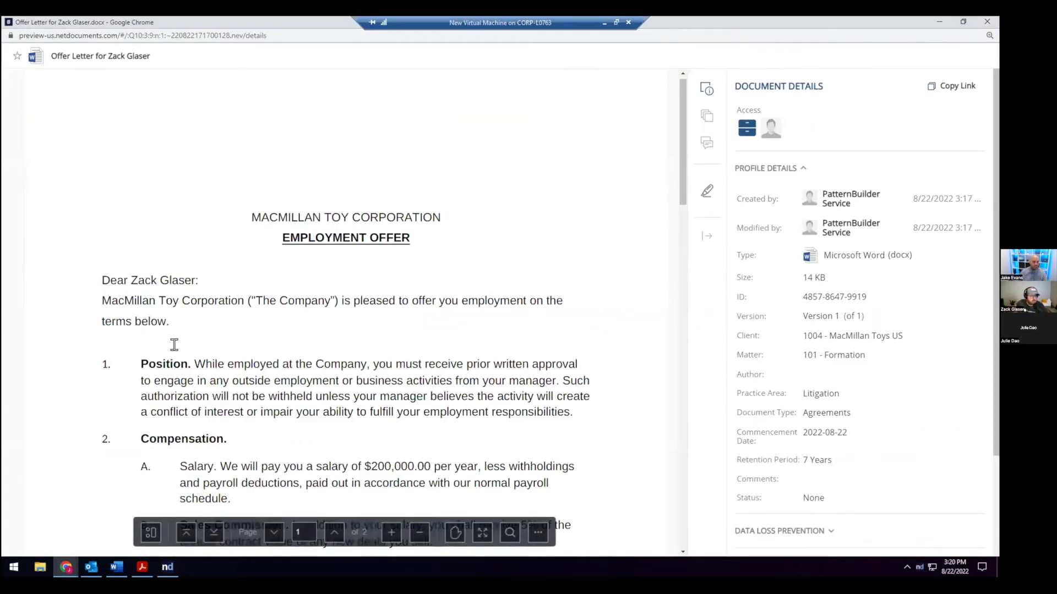
pyautogui.scroll(-1, 179, 351)
pyautogui.scroll(-3, 179, 351)
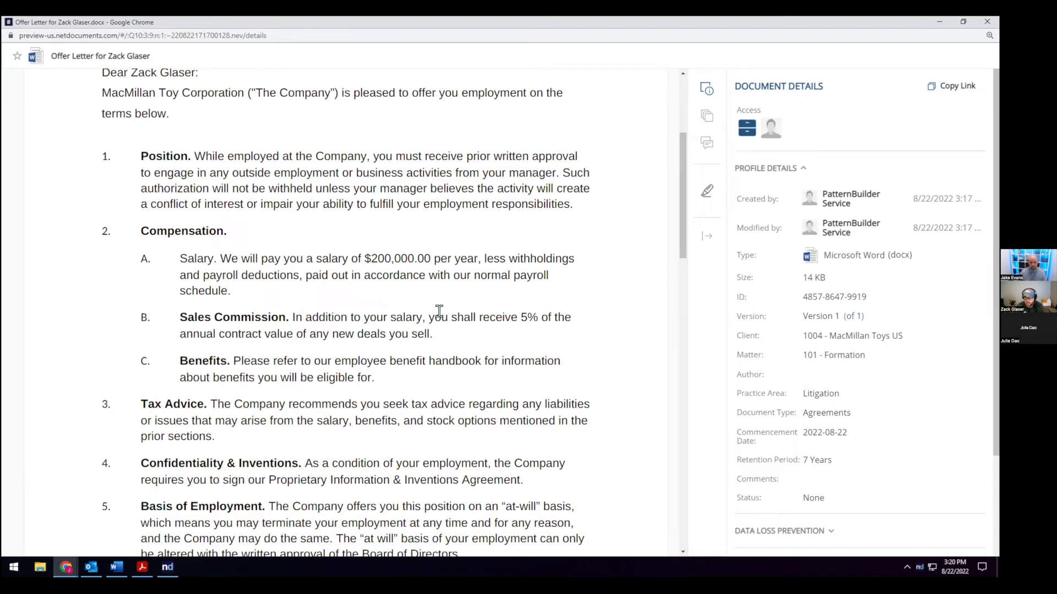
pyautogui.hotkey('ctrl', 'w')
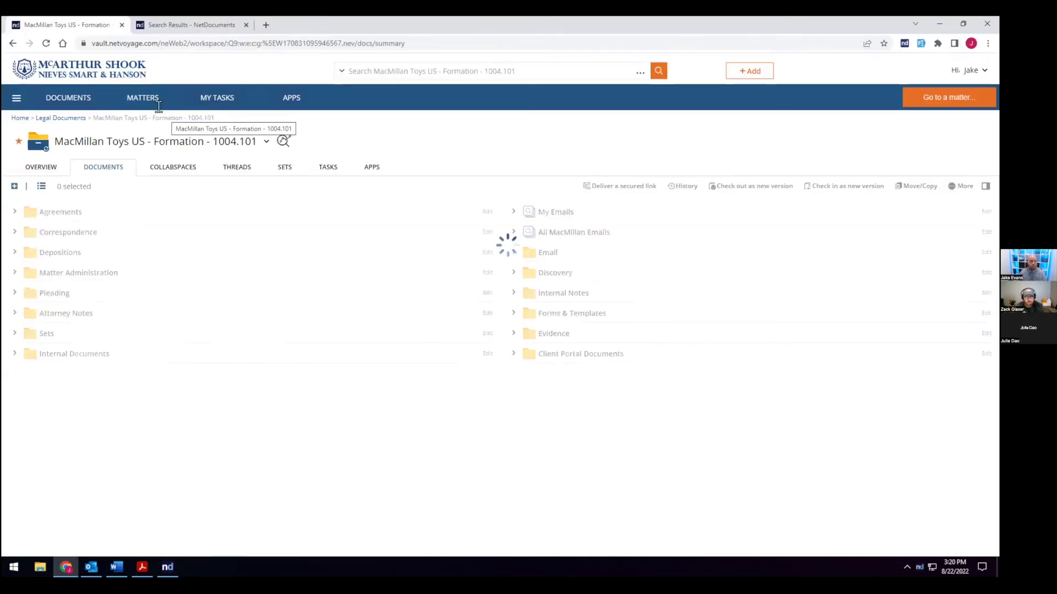
# Step: On the matter's Apps page, open the Employee Workflow card's options to edit the app
pyautogui.click(374, 167)
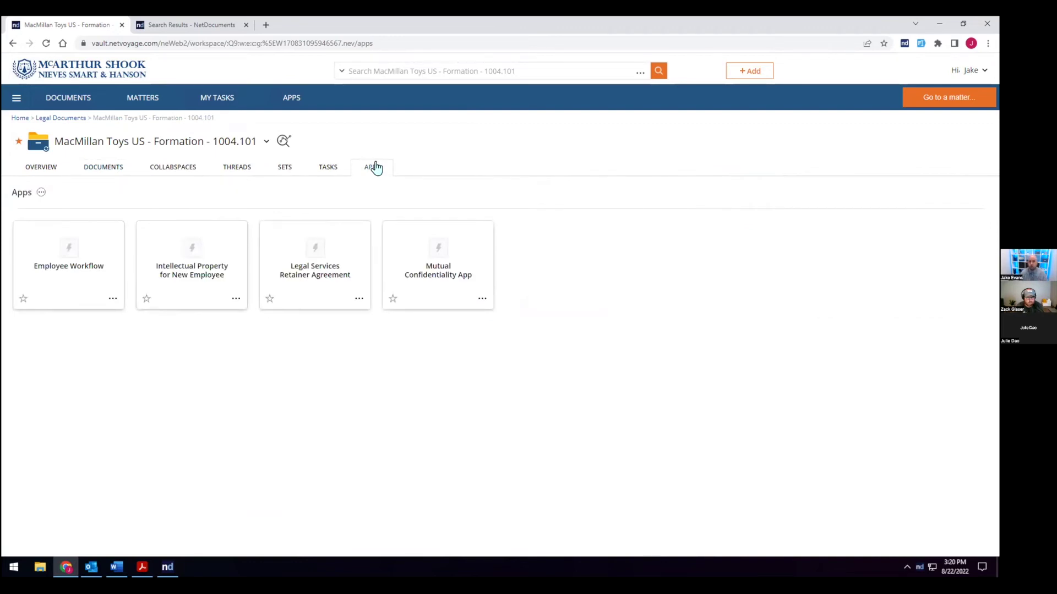
pyautogui.click(110, 298)
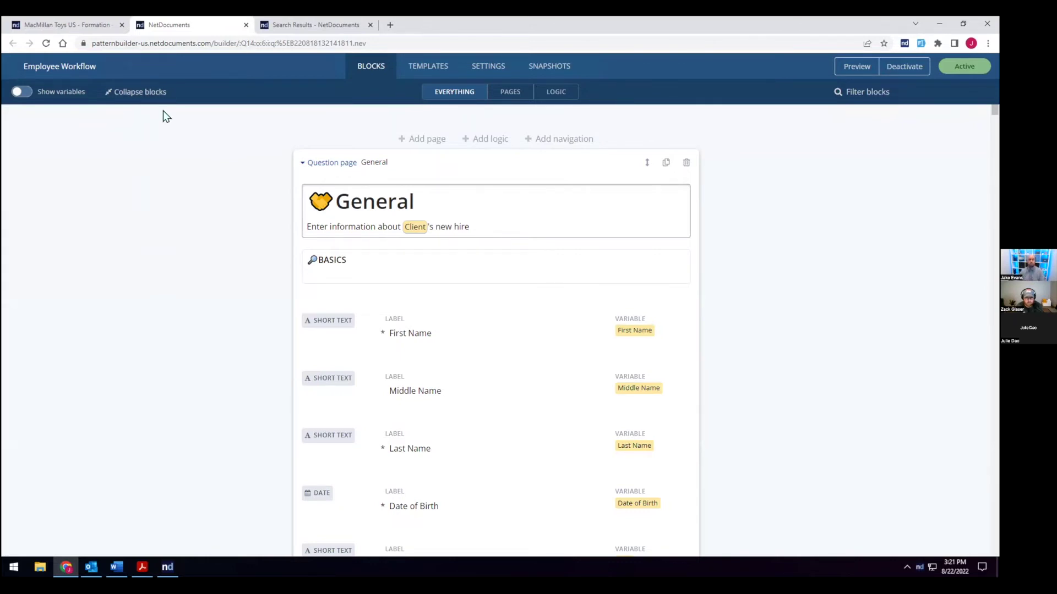
pyautogui.scroll(-1, 426, 240)
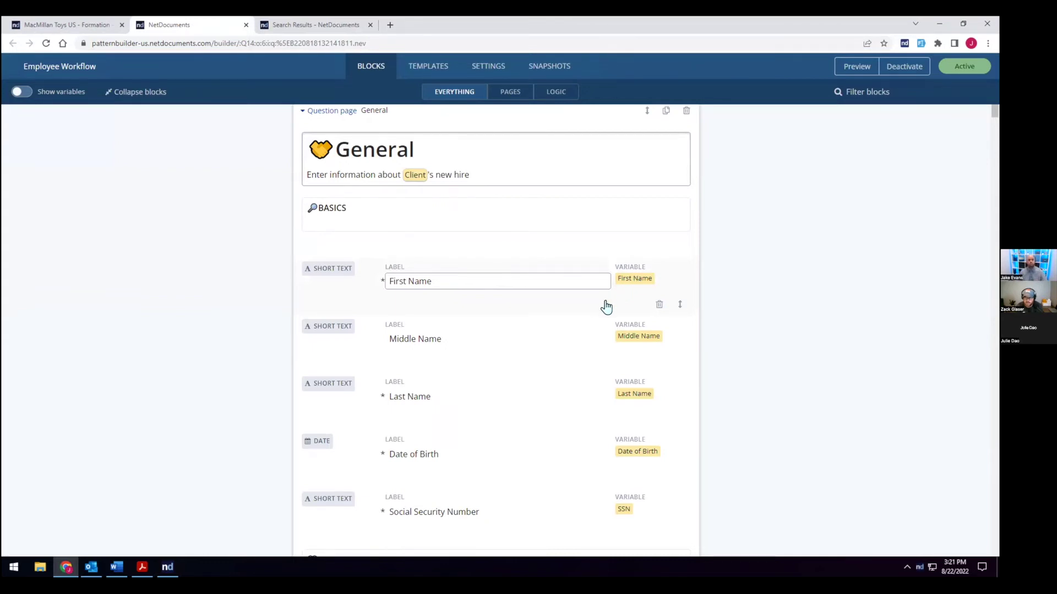
pyautogui.scroll(1, 567, 286)
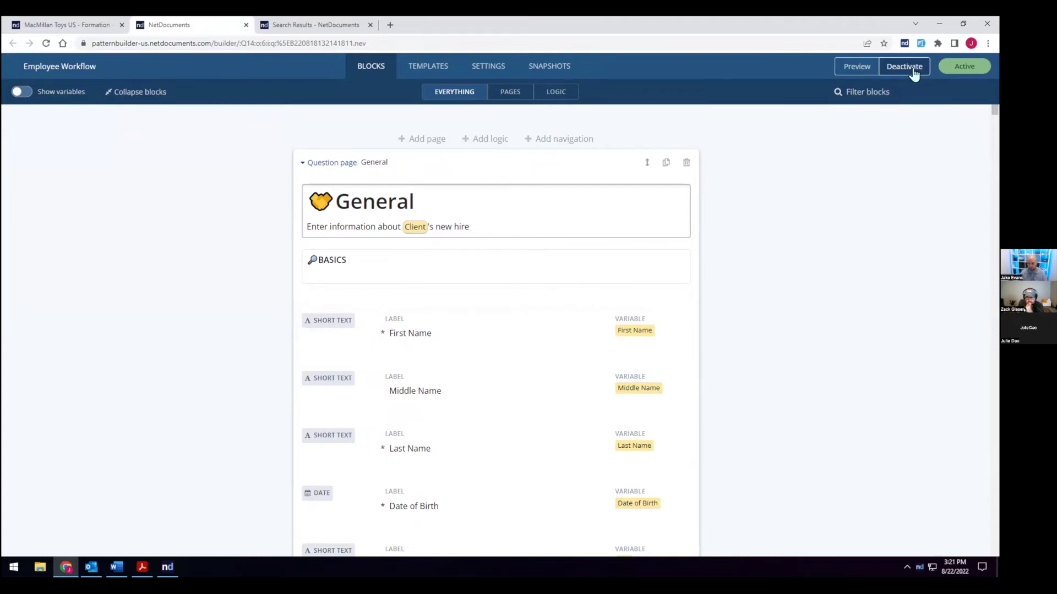
pyautogui.click(442, 73)
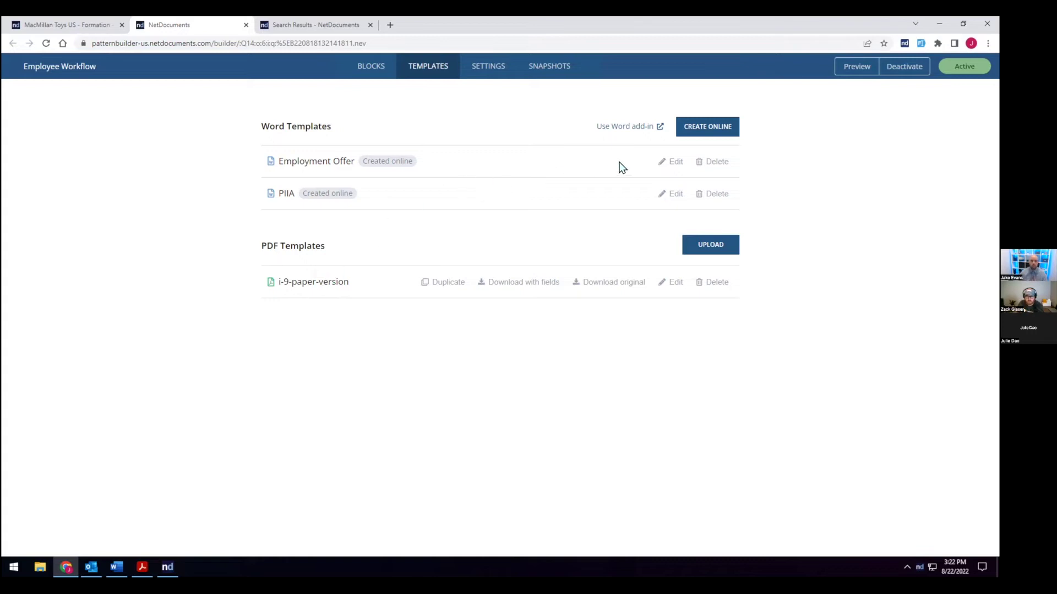
pyautogui.click(660, 162)
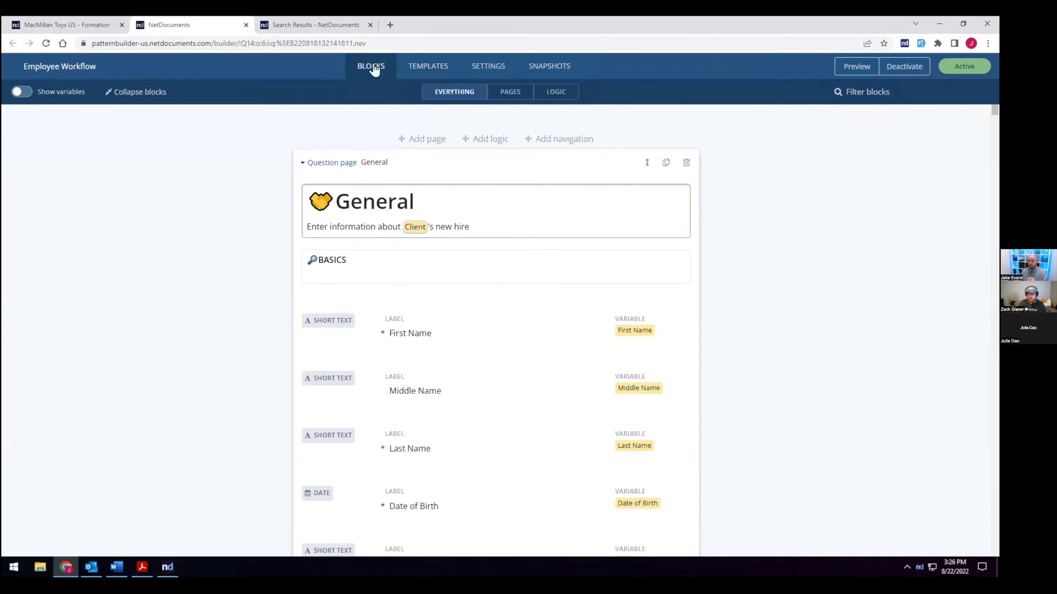
# Step: Return to the MacMillan Toys matter's tab and open the Employee Workflow card's options
pyautogui.click(100, 27)
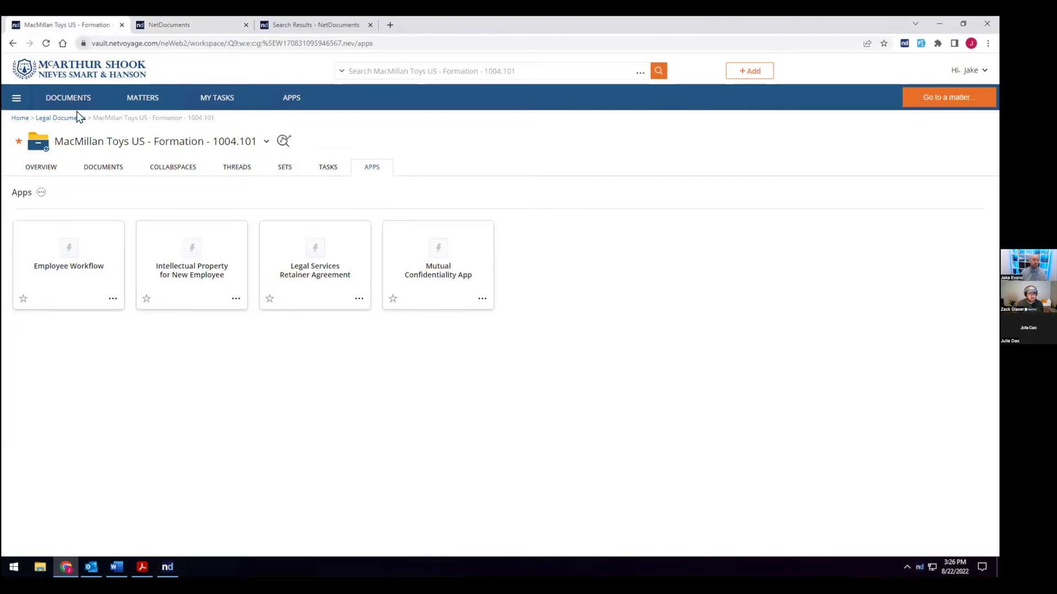
pyautogui.click(112, 299)
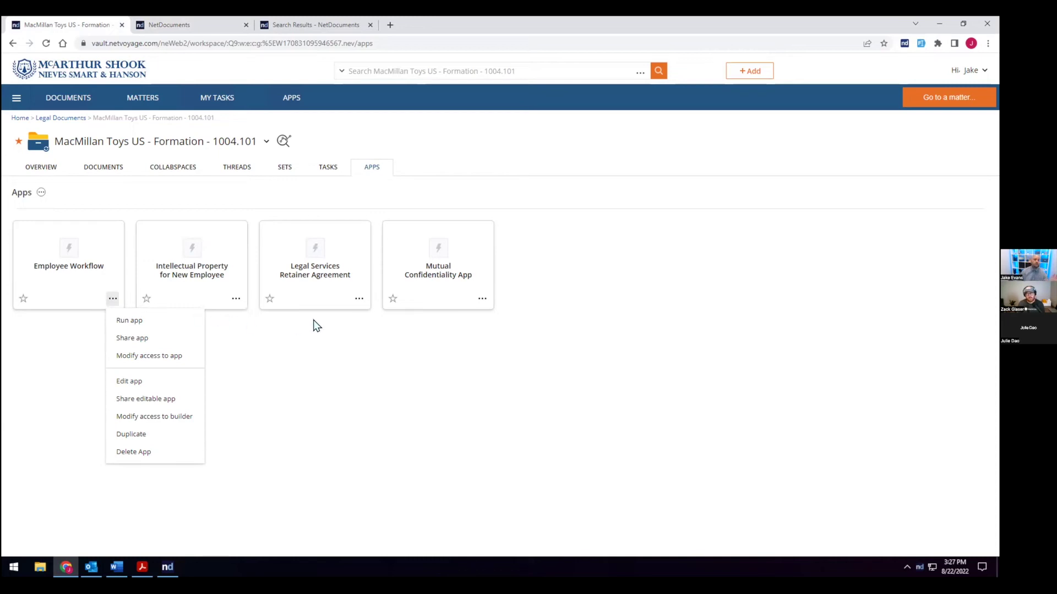
# Step: Copy the secured external link for the Legal Services Retainer Agreement app, then close the link window
pyautogui.click(357, 298)
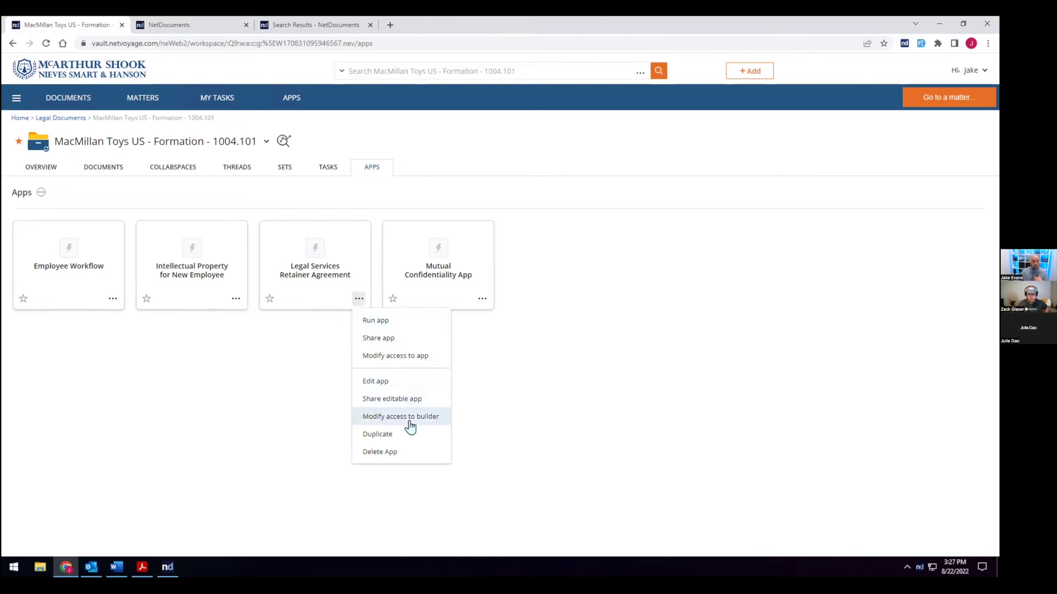
pyautogui.click(386, 338)
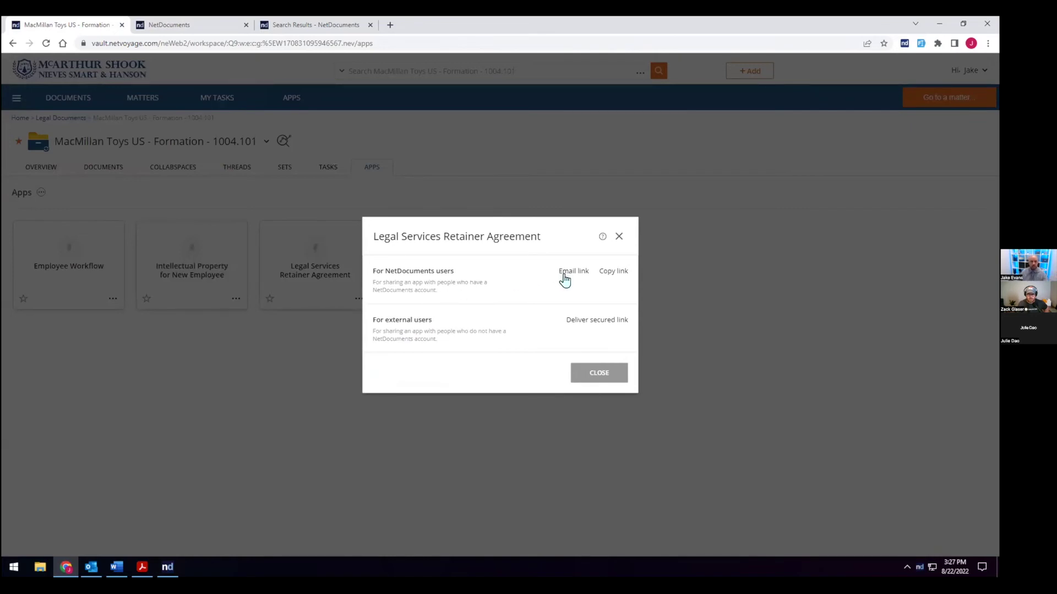
pyautogui.click(586, 322)
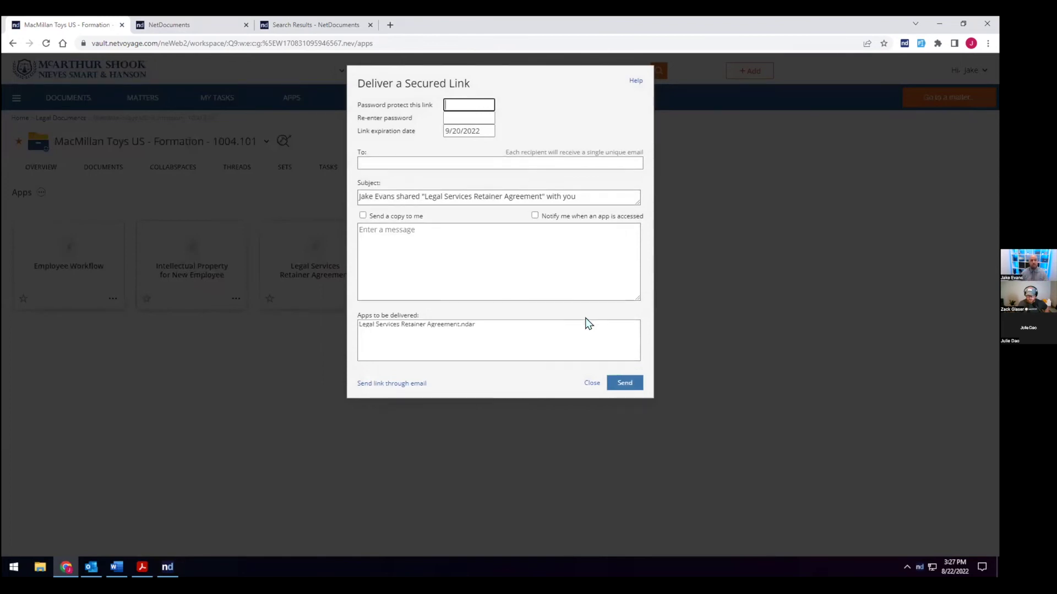
pyautogui.click(616, 326)
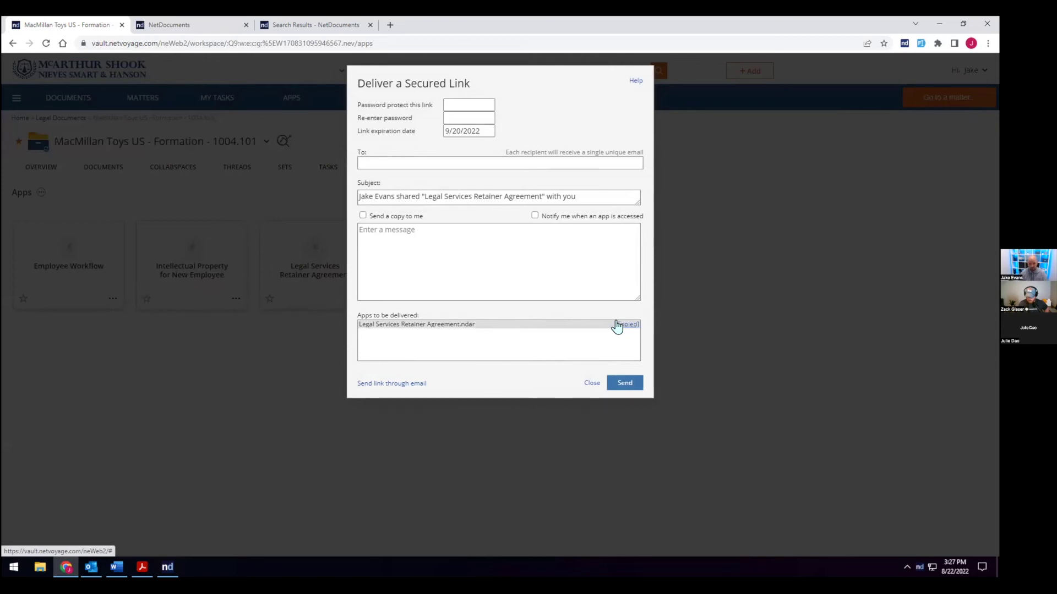
pyautogui.click(588, 384)
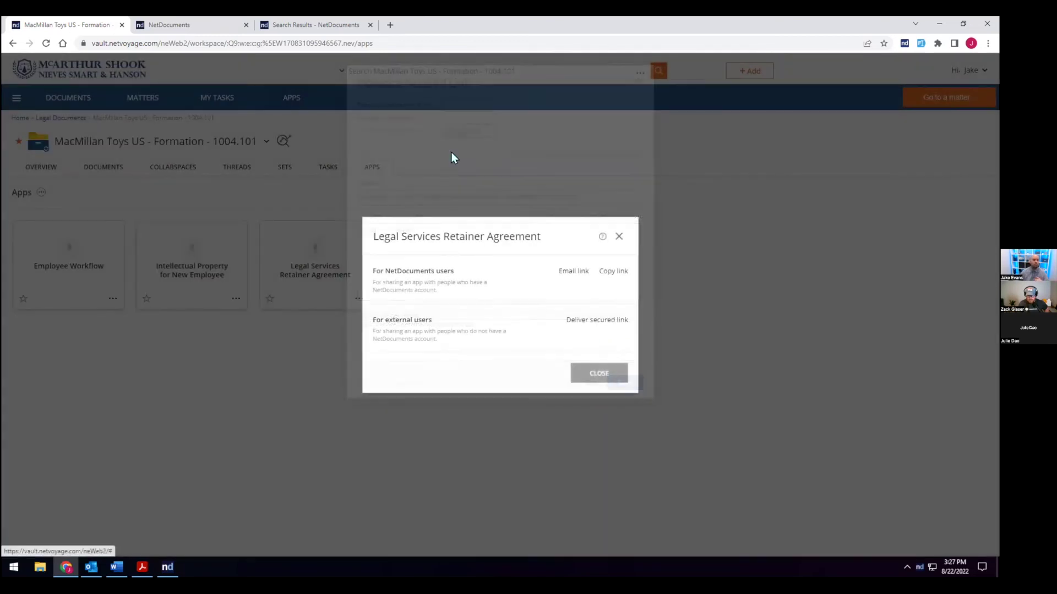
# Step: Load the retainer agreement form from the copied link in a new tab, autofill it, and choose the first attorney
pyautogui.click(391, 24)
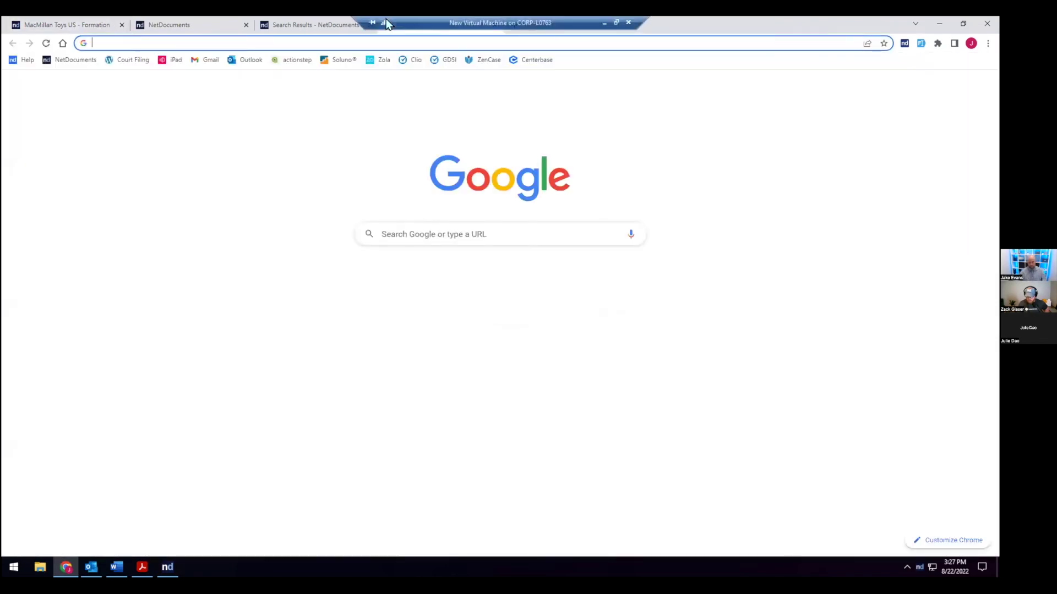
pyautogui.press('Return')
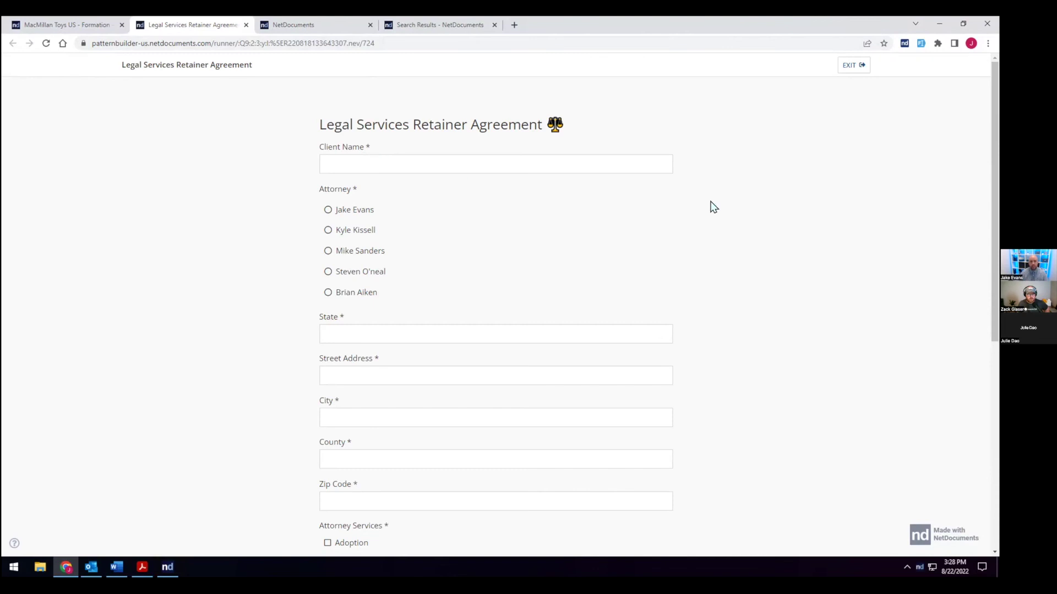
pyautogui.click(921, 44)
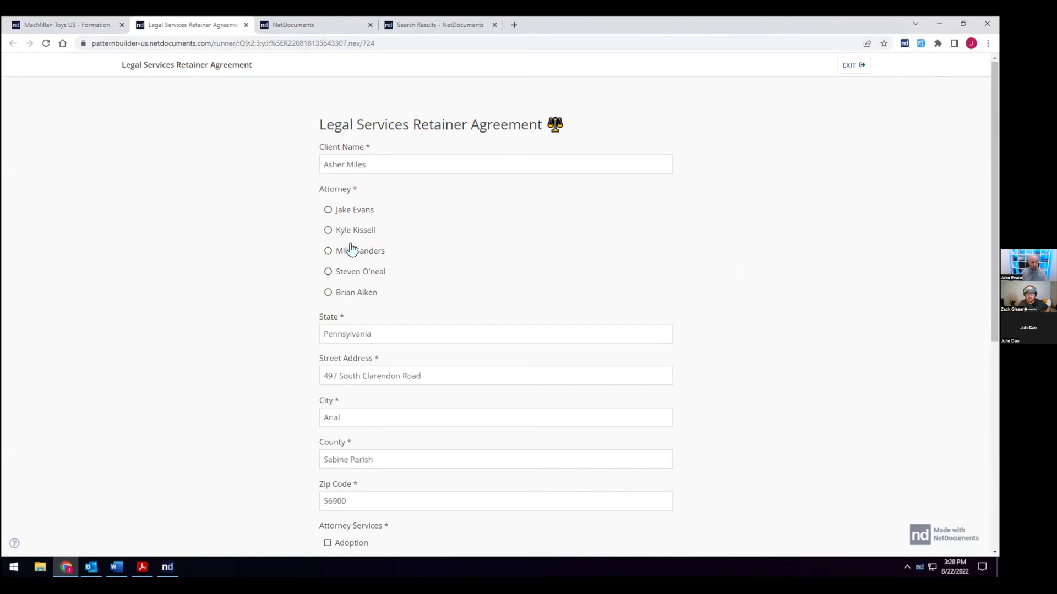
pyautogui.click(327, 210)
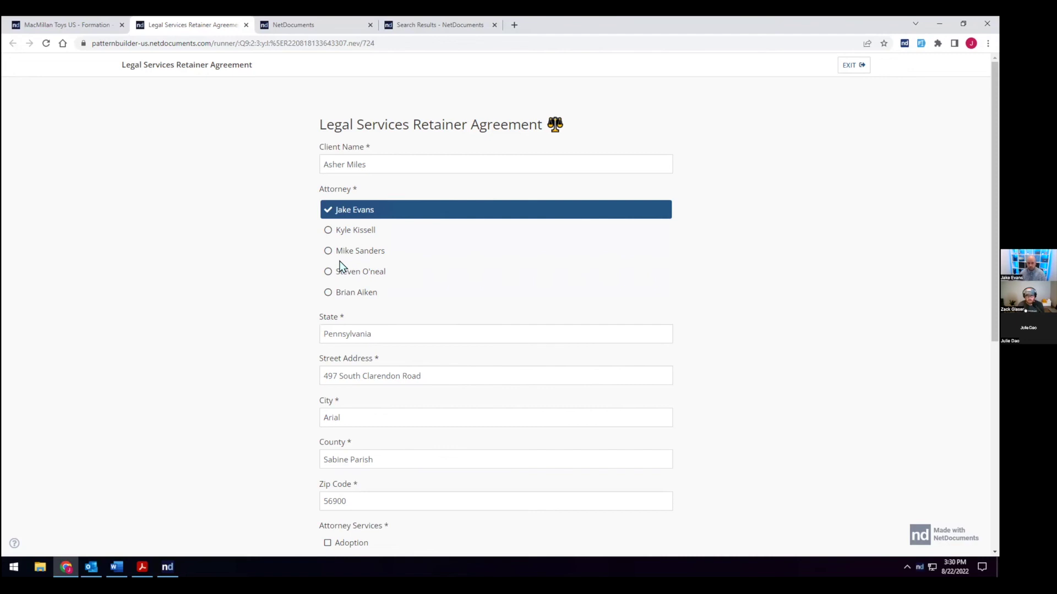
# Step: Select Adoption and Antitrust as attorney services and continue past the first page
pyautogui.scroll(-4, 432, 347)
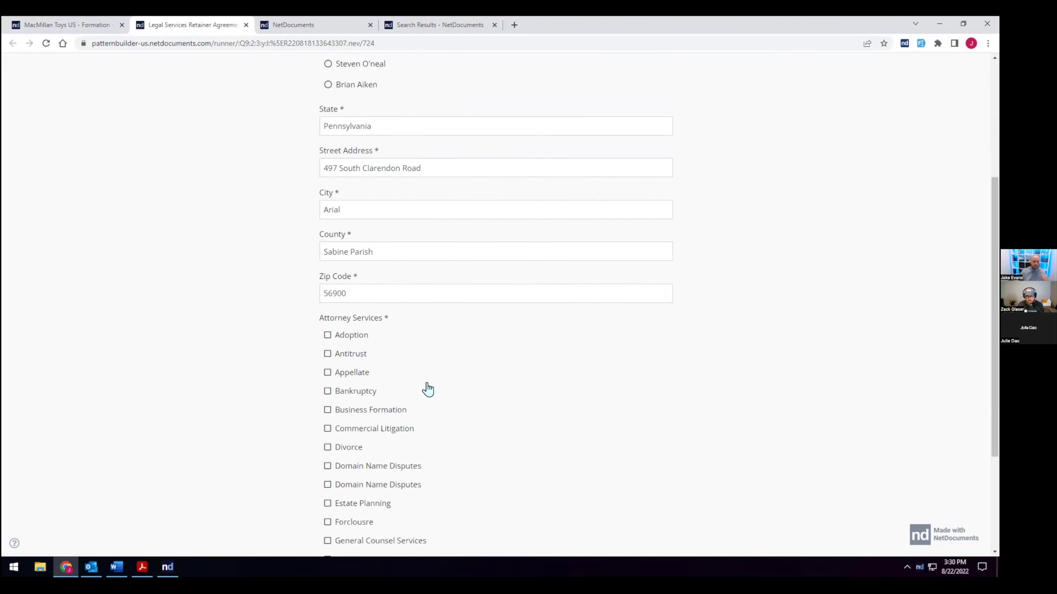
pyautogui.click(327, 336)
pyautogui.click(325, 353)
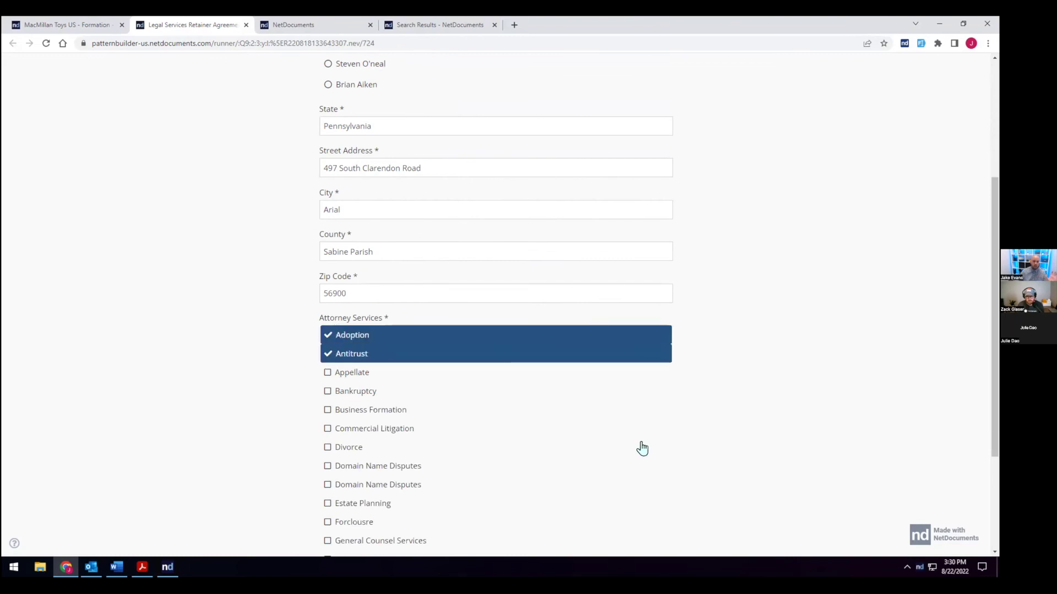
pyautogui.scroll(-3, 639, 445)
pyautogui.click(665, 506)
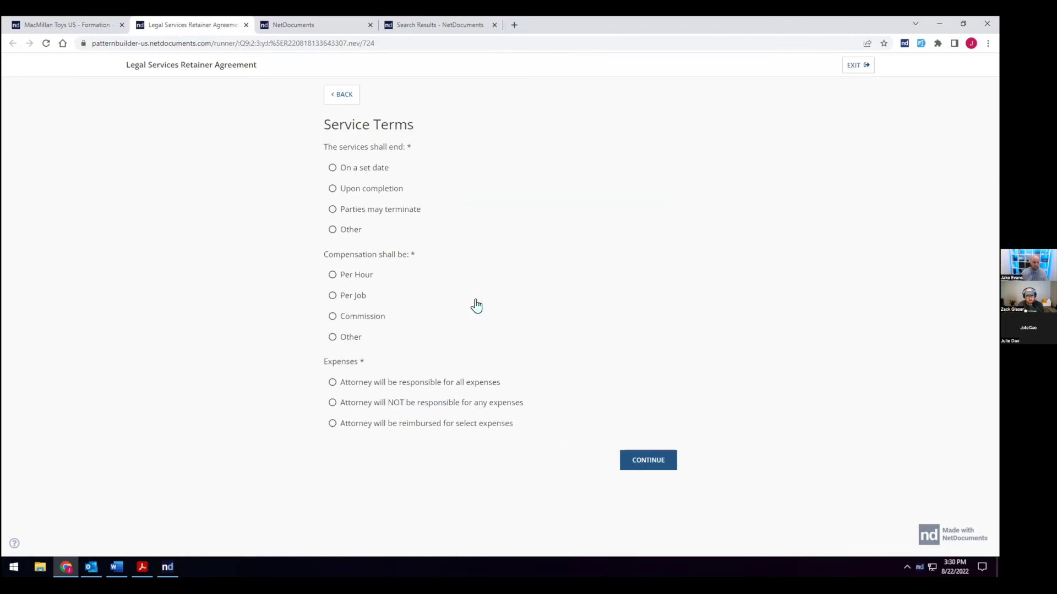
# Step: Set services to end upon completion, 1% commission, contingency Yes, and attorney paying all expenses
pyautogui.click(356, 168)
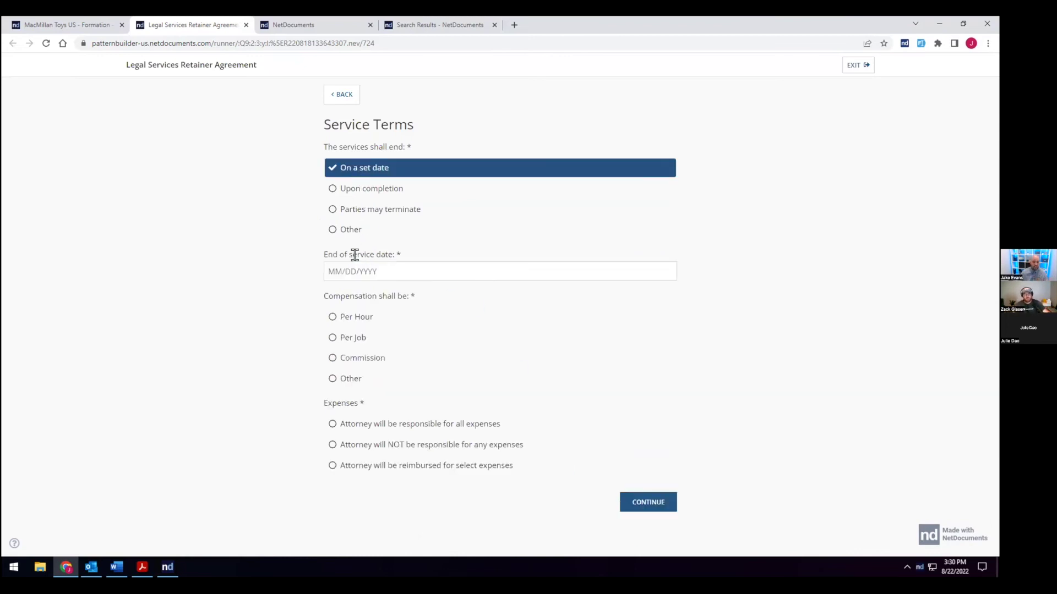
pyautogui.click(329, 190)
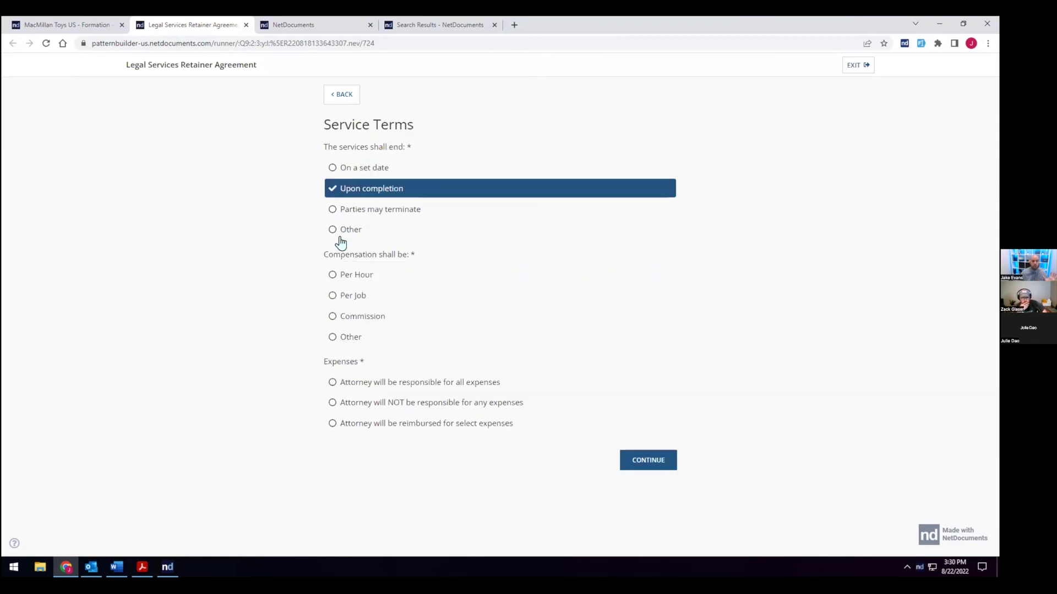
pyautogui.click(348, 318)
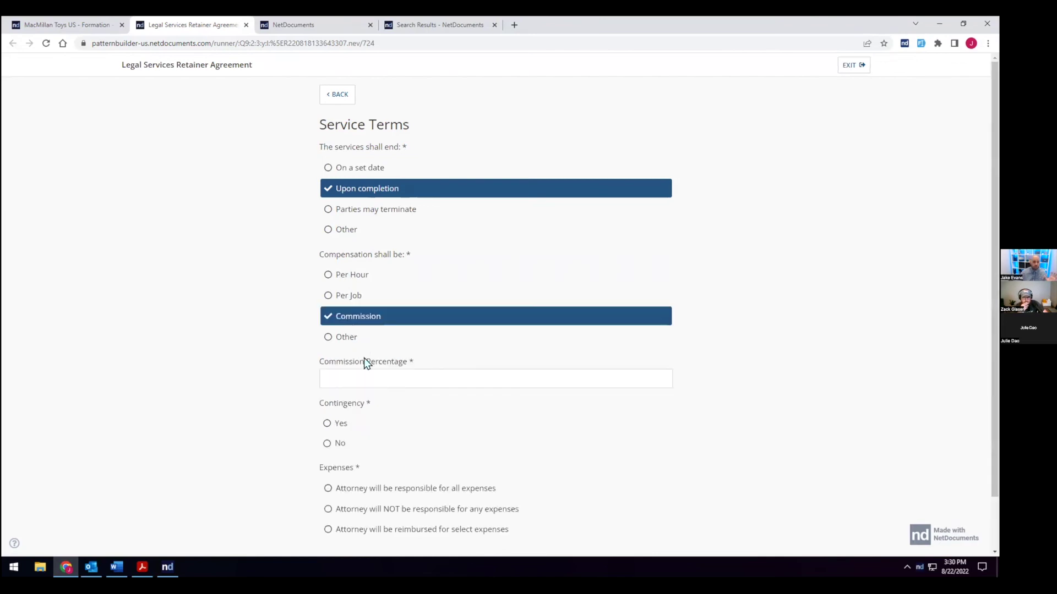
pyautogui.click(362, 366)
pyautogui.write('1')
pyautogui.scroll(-2, 352, 369)
pyautogui.click(338, 370)
pyautogui.click(348, 434)
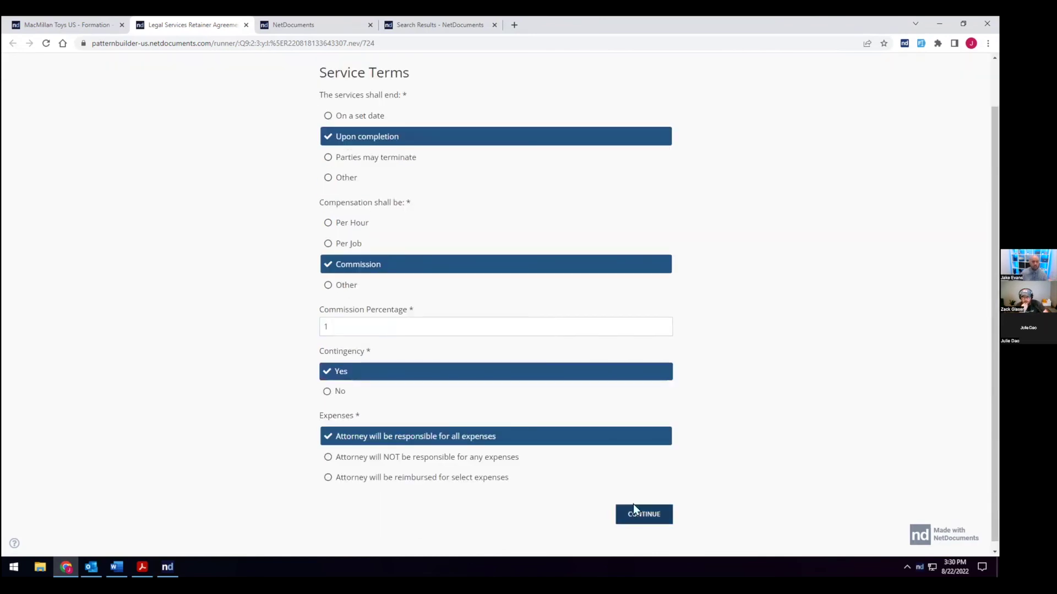
pyautogui.click(632, 506)
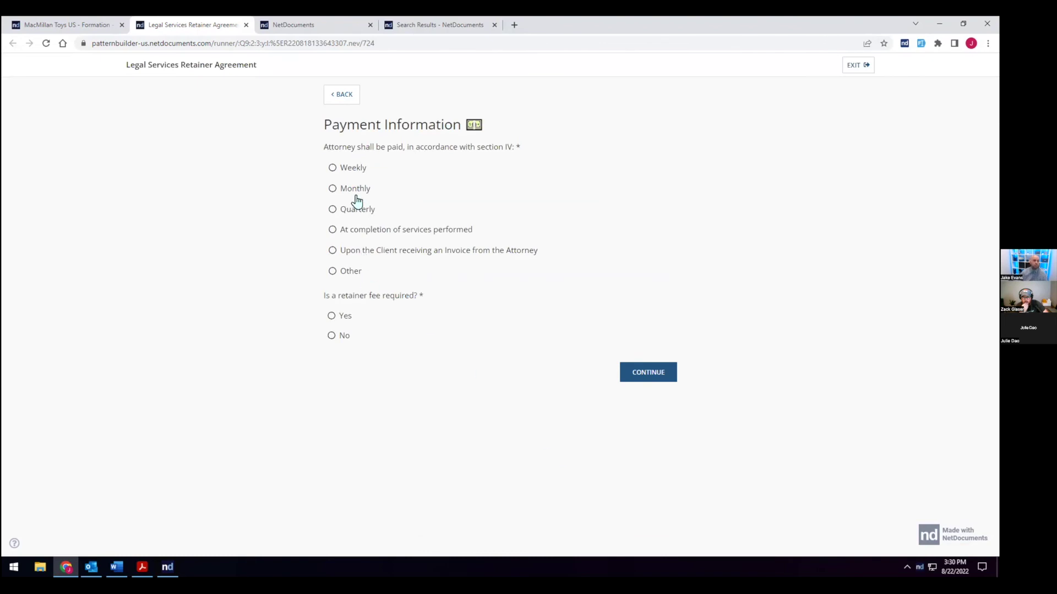
# Step: Choose Weekly payment with no retainer fee and continue to the signature page
pyautogui.click(349, 168)
pyautogui.click(331, 315)
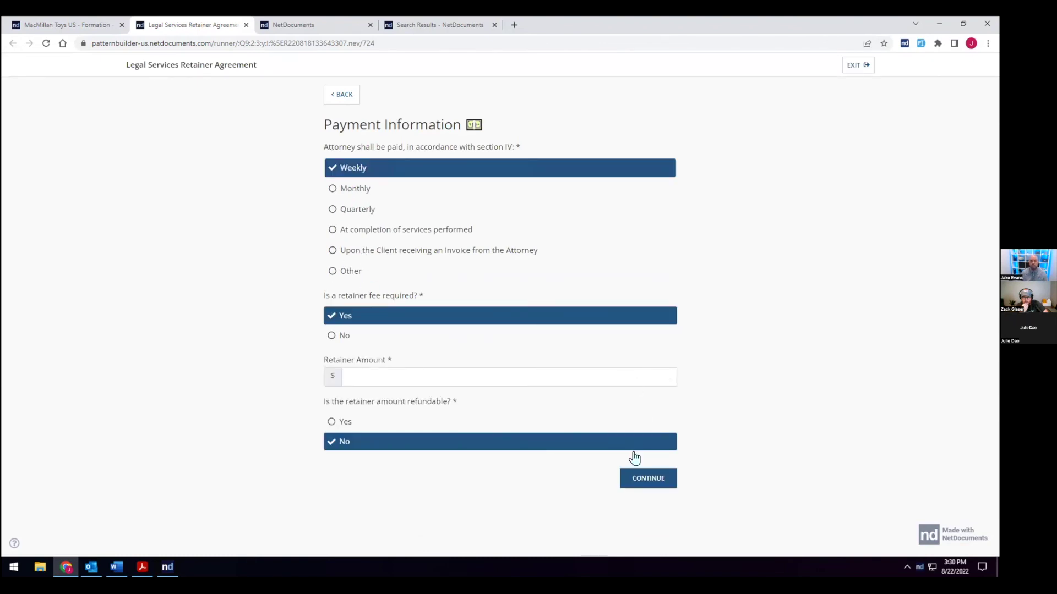
pyautogui.click(339, 337)
pyautogui.click(622, 375)
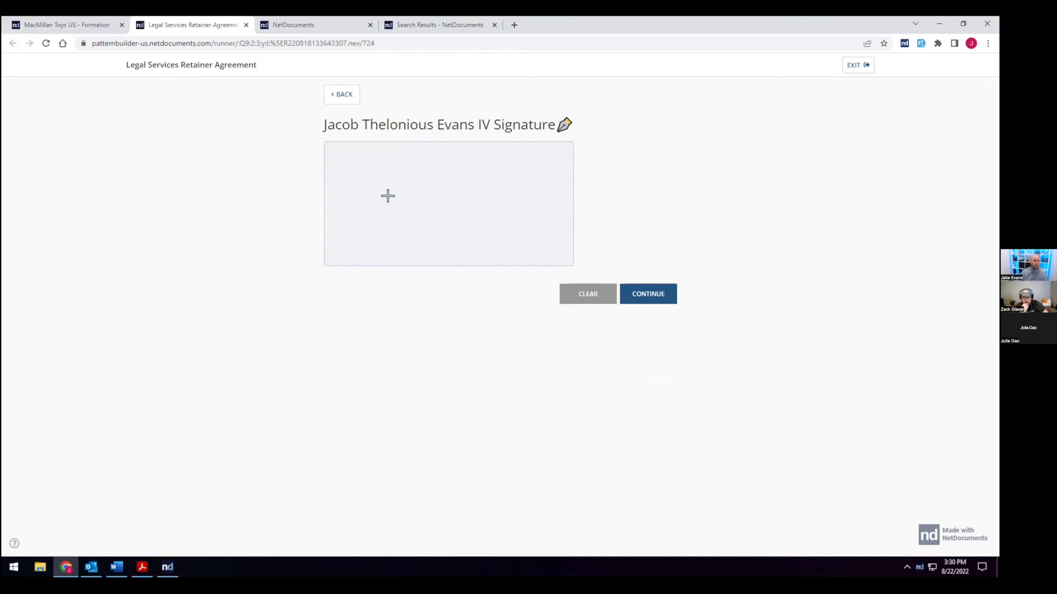
# Step: Draw a handwritten signature in the signing area and submit it to finish the agreement
pyautogui.click(370, 213)
pyautogui.moveTo(353, 163)
pyautogui.mouseDown()
pyautogui.moveTo(347, 189)
pyautogui.moveTo(473, 217)
pyautogui.moveTo(545, 184)
pyautogui.moveTo(549, 194)
pyautogui.mouseUp()
pyautogui.click(633, 288)
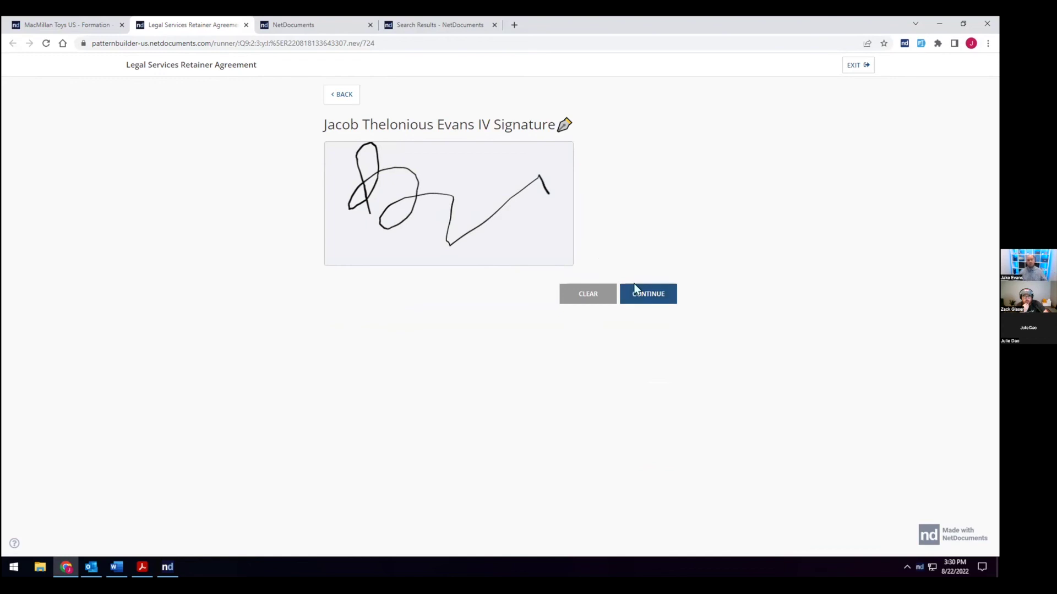
pyautogui.click(628, 295)
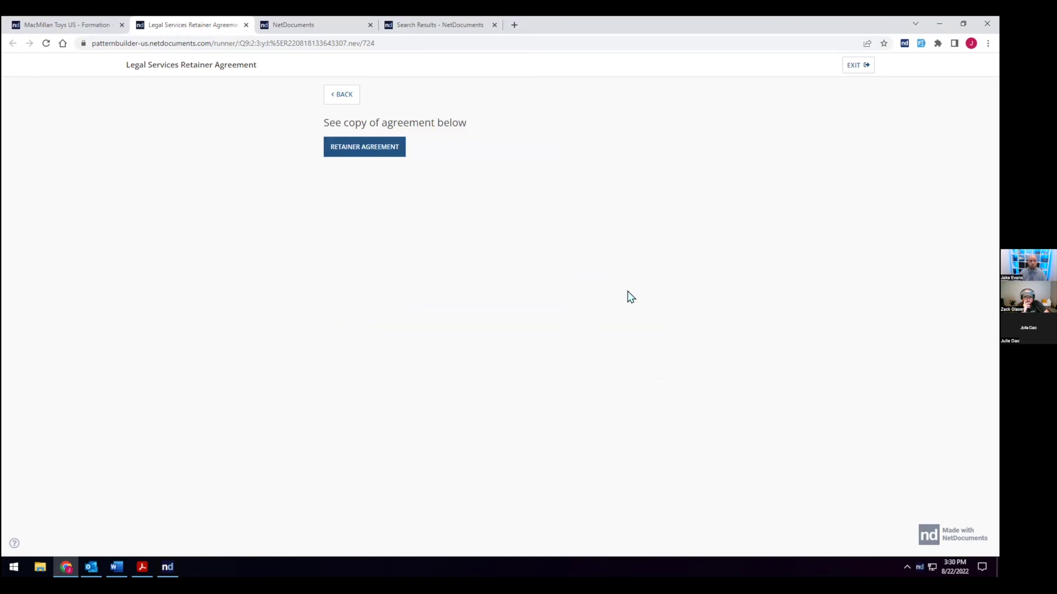
# Step: Open the generated retainer agreement, start Send to DocuSign, then dismiss the Request Signature window
pyautogui.click(372, 146)
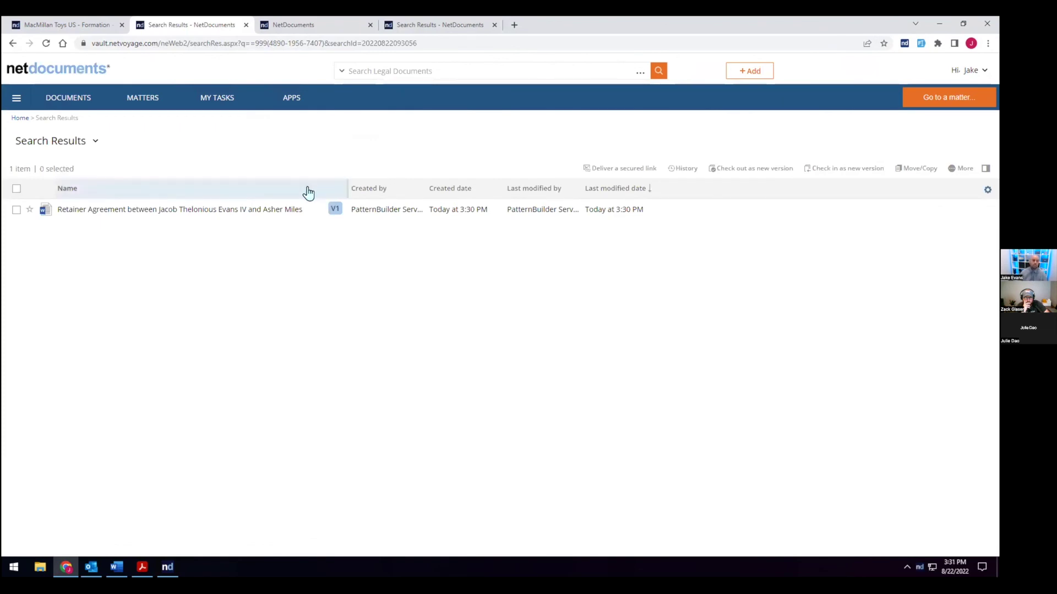
pyautogui.rightClick(299, 213)
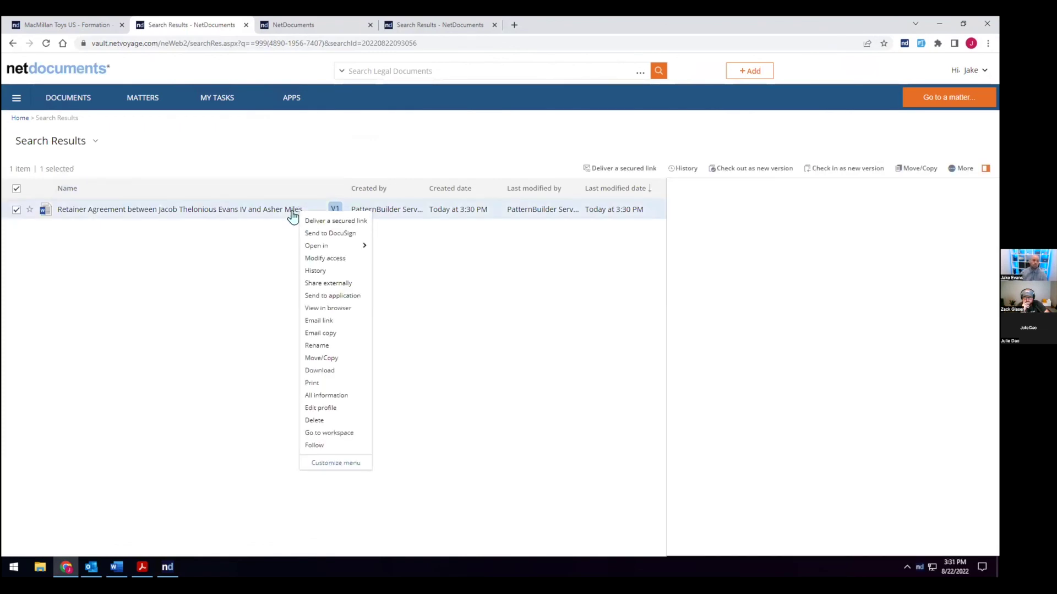
pyautogui.click(325, 234)
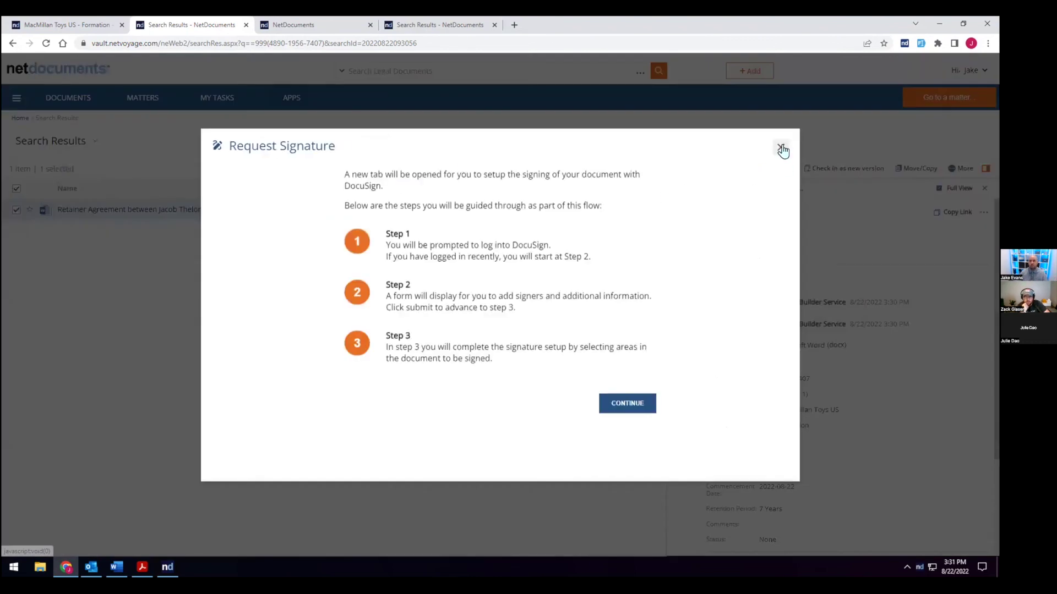
pyautogui.click(781, 148)
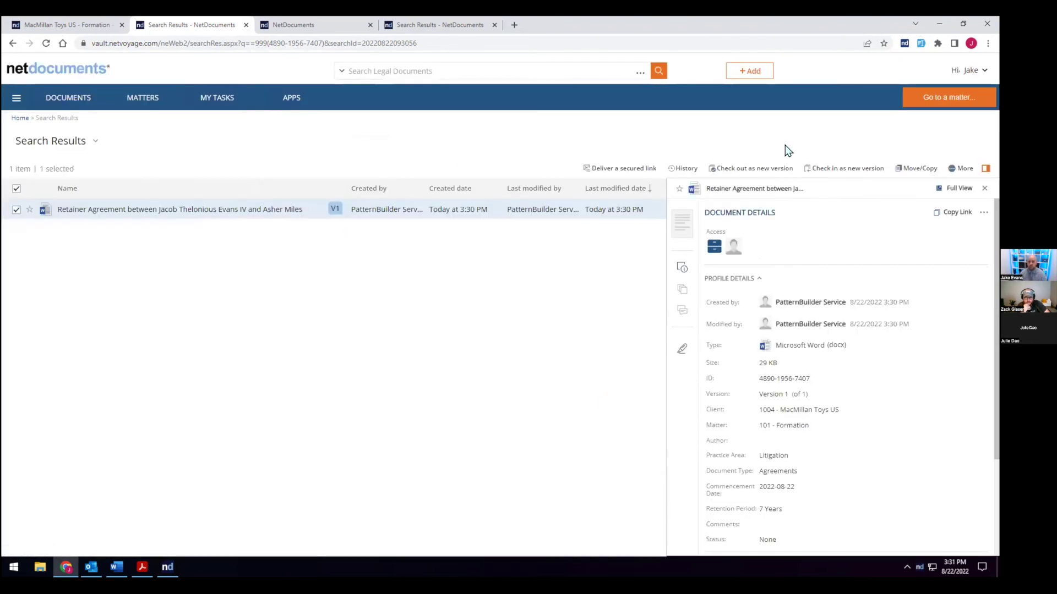